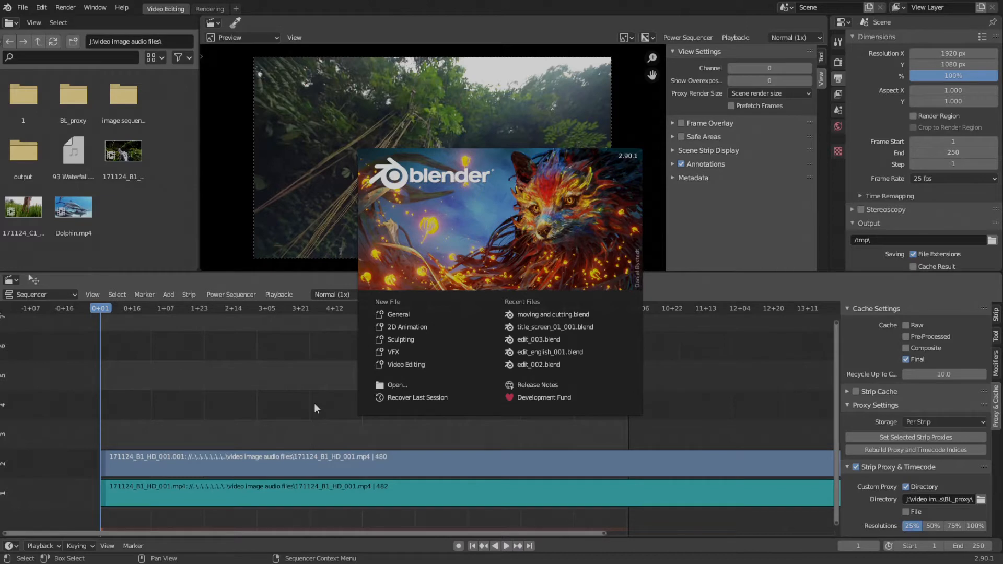
Dismiss the splash screen and select both the audio and video strips of 171124_B1_HD_001.mp4 in the sequencer
click(315, 404)
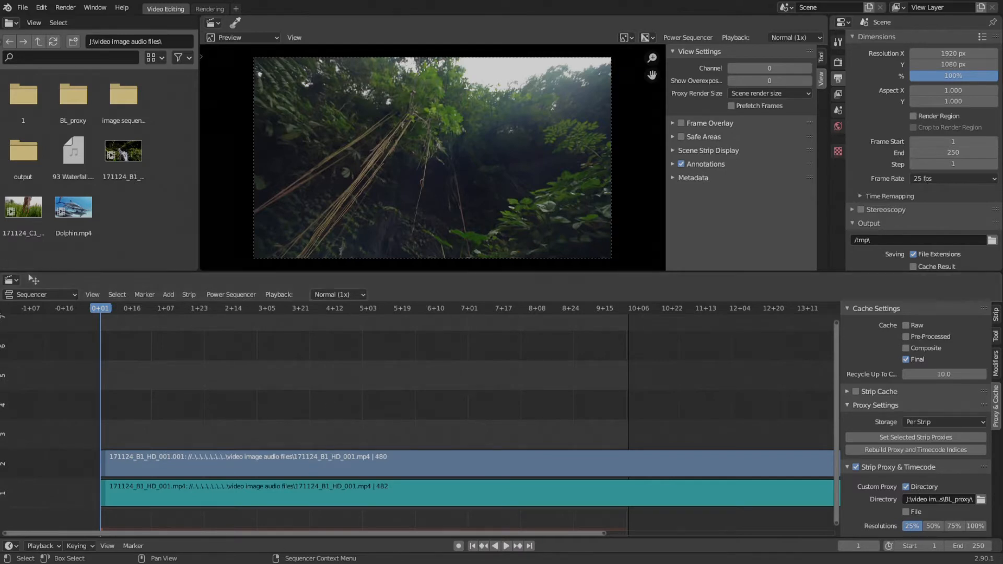
click(286, 496)
shift+click(275, 462)
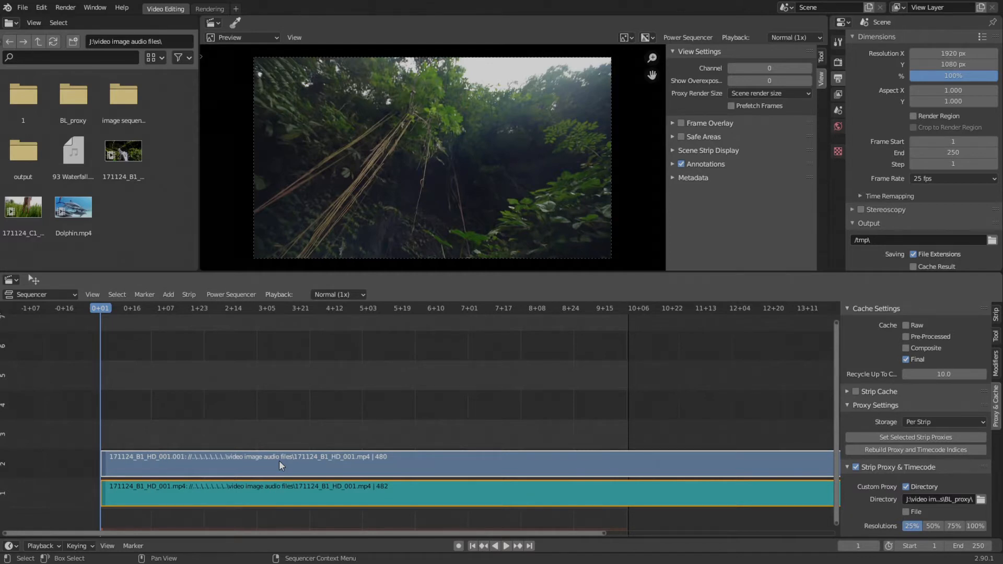
Try moving both selected strips freely to a later time and into higher channels
key(g)
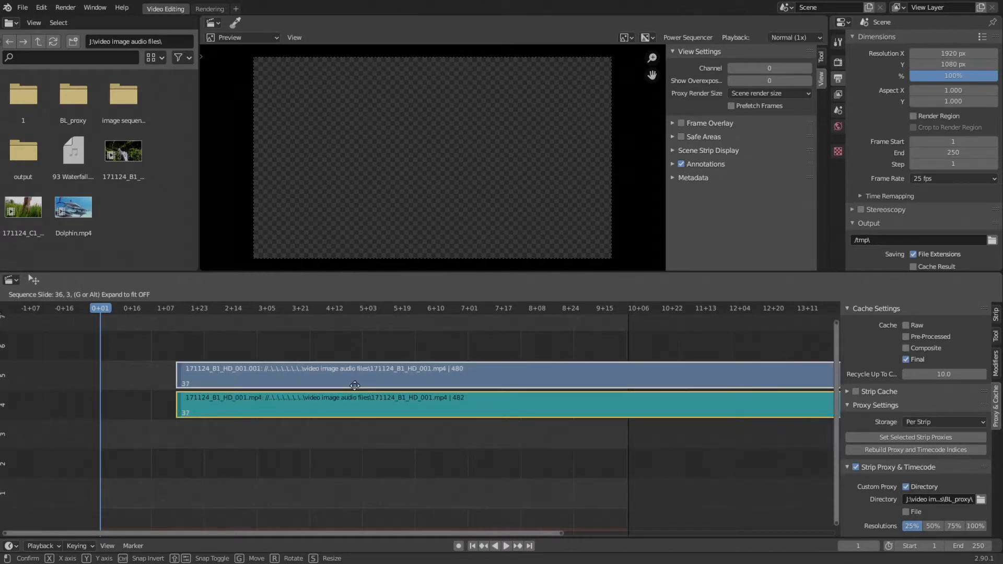
key(Escape)
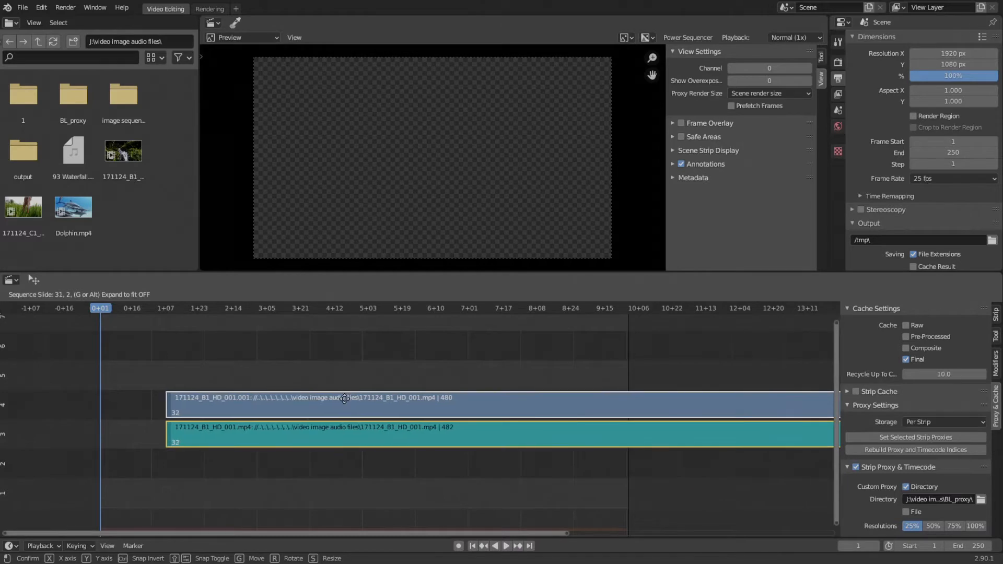
right_click(345, 399)
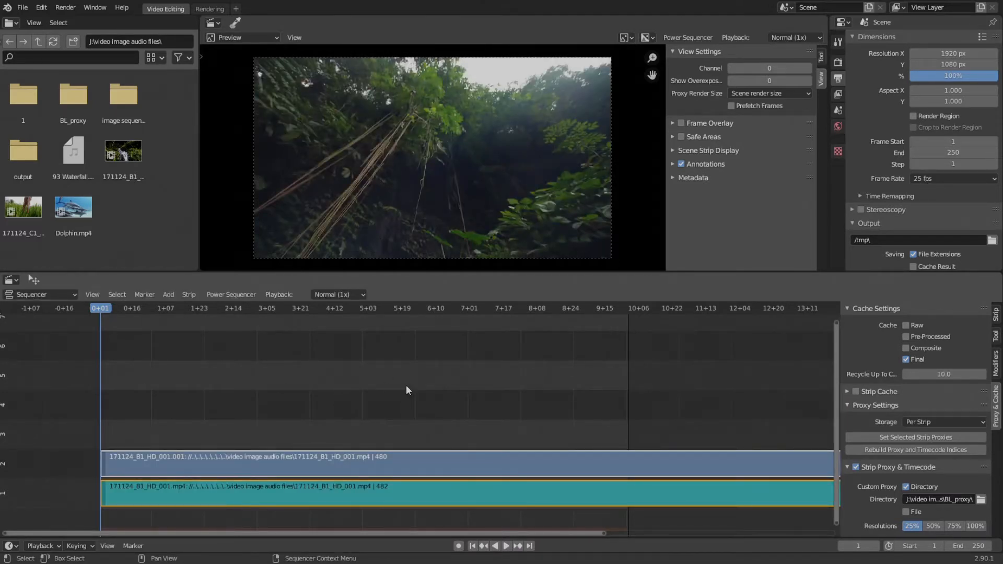
scroll(315, 365, down, 3)
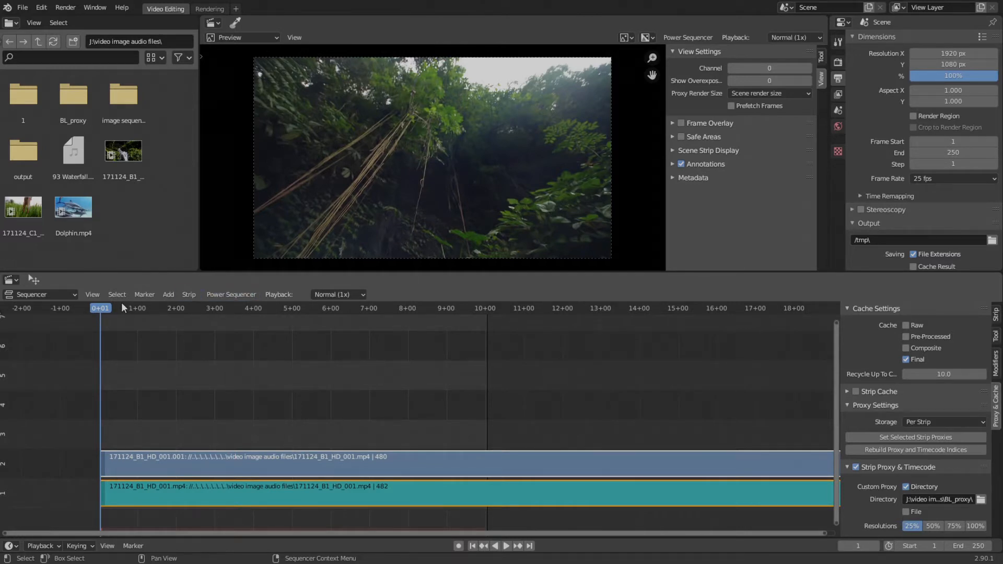
Try the Transform Move command on both strips, sliding them 23 frames later within their channels
click(195, 296)
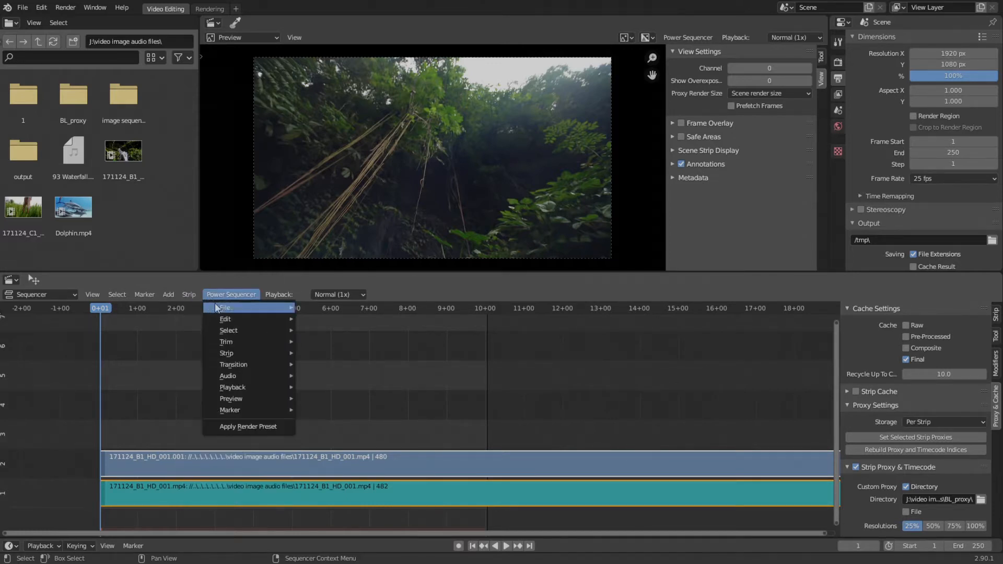
mouse_move(194, 310)
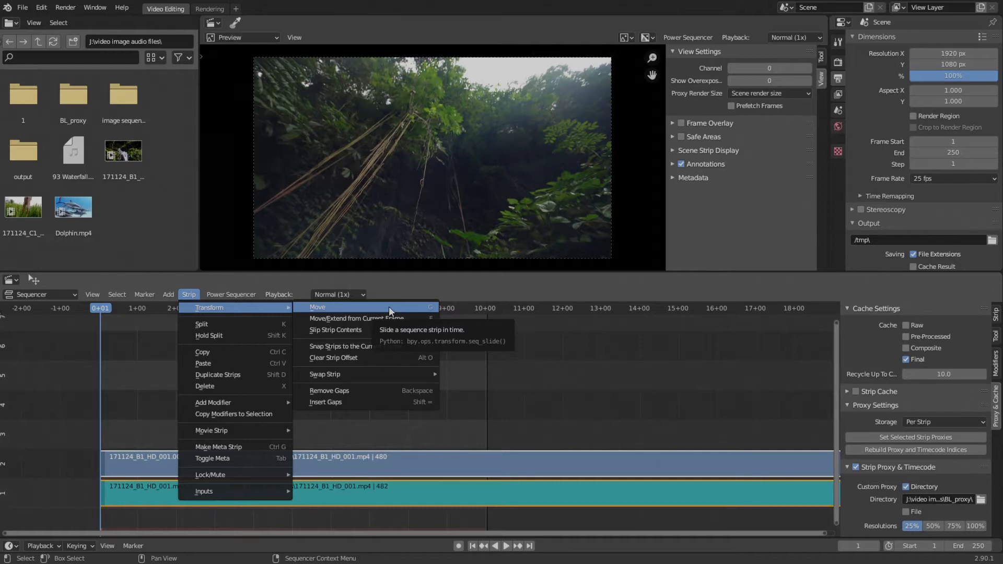
key(Return)
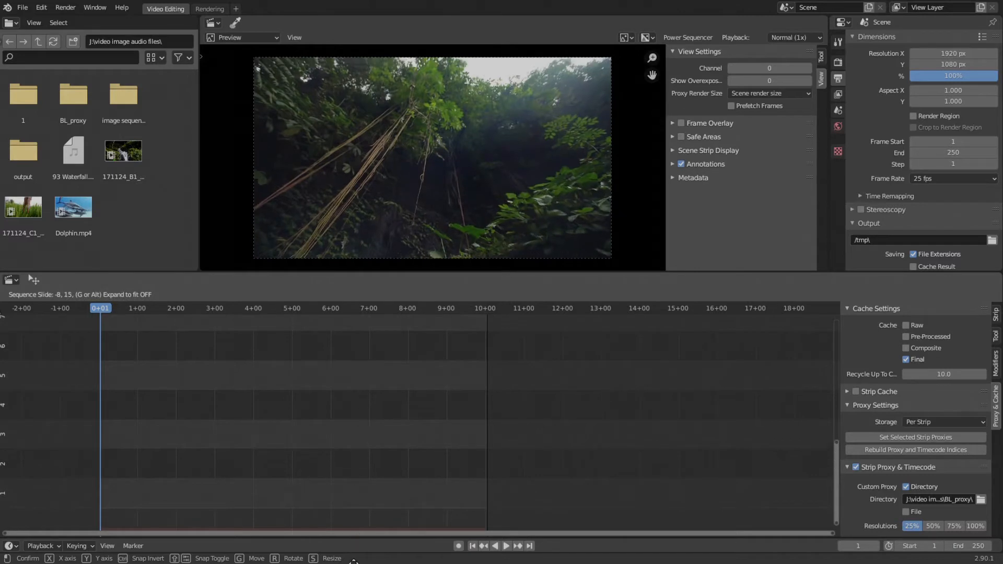
drag(355, 455, 411, 305)
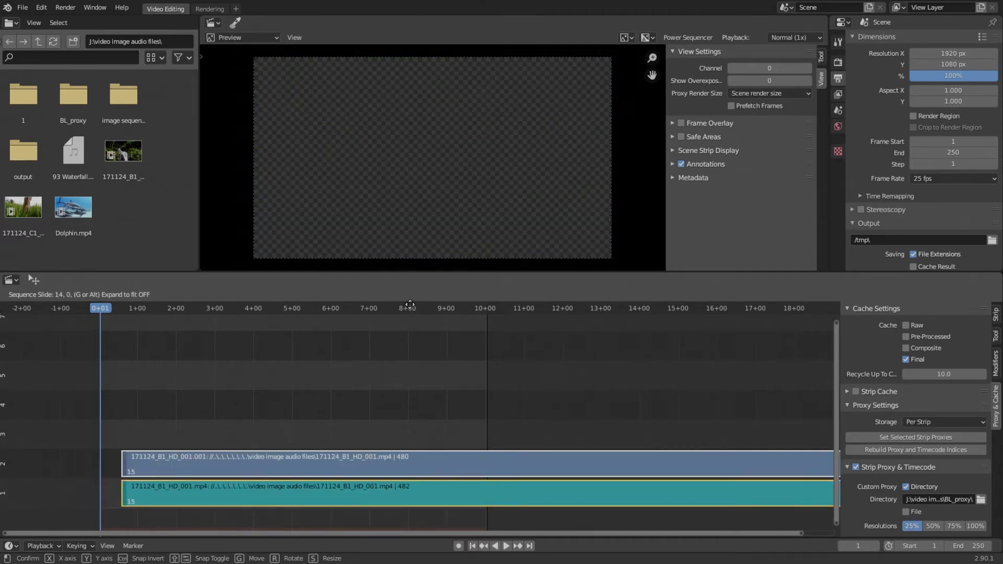
mouse_move(411, 305)
mouse_down()
mouse_move(376, 314)
mouse_move(479, 313)
mouse_move(377, 320)
mouse_move(415, 332)
mouse_move(425, 318)
mouse_up()
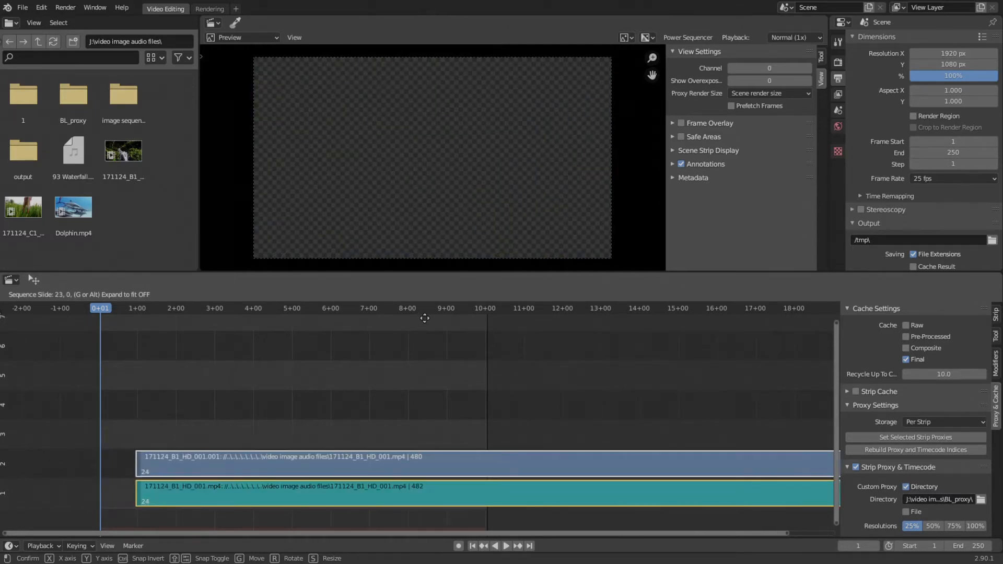
key(Escape)
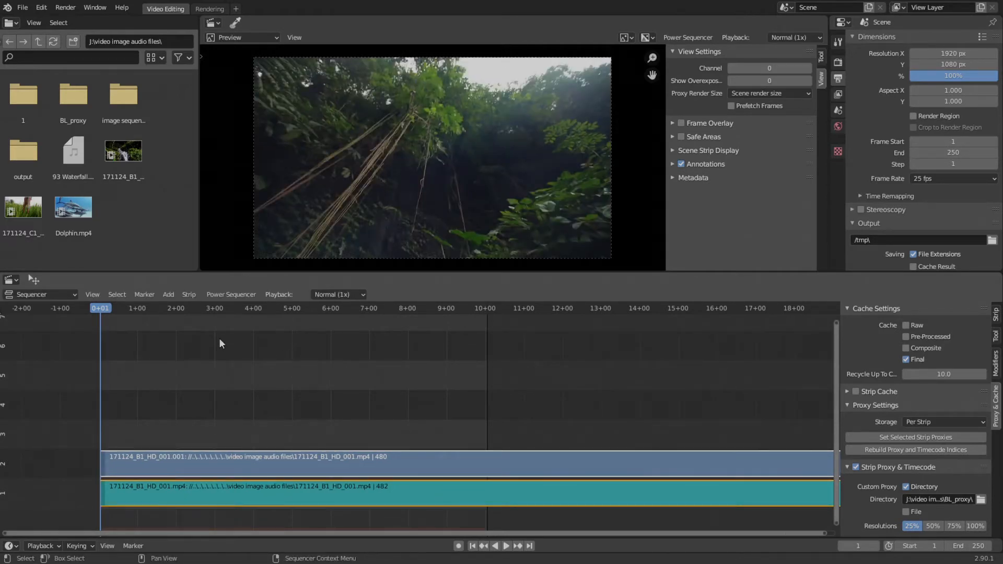
Extend the selection so that the video strip and the audio strip below it are selected together
click(189, 294)
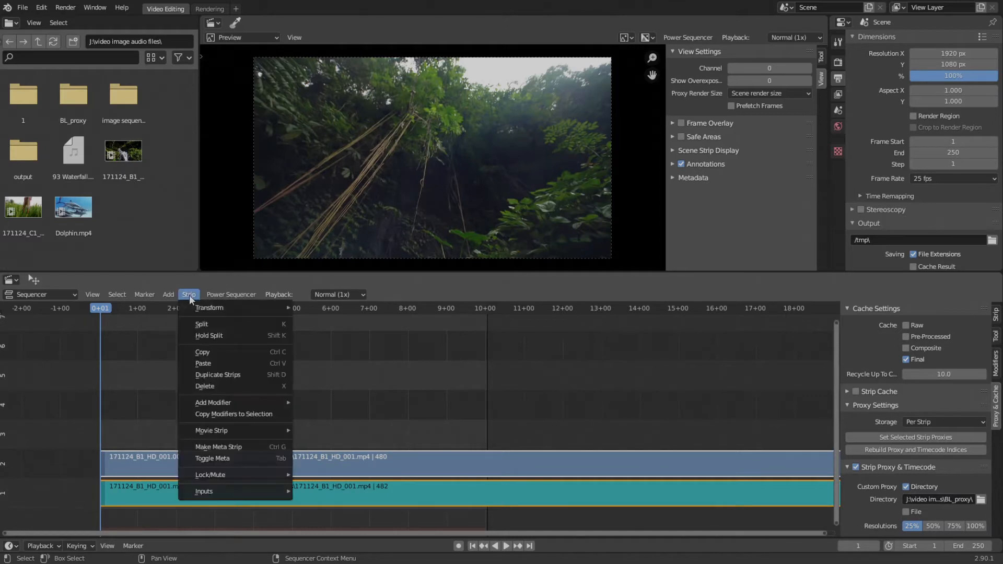
mouse_move(221, 312)
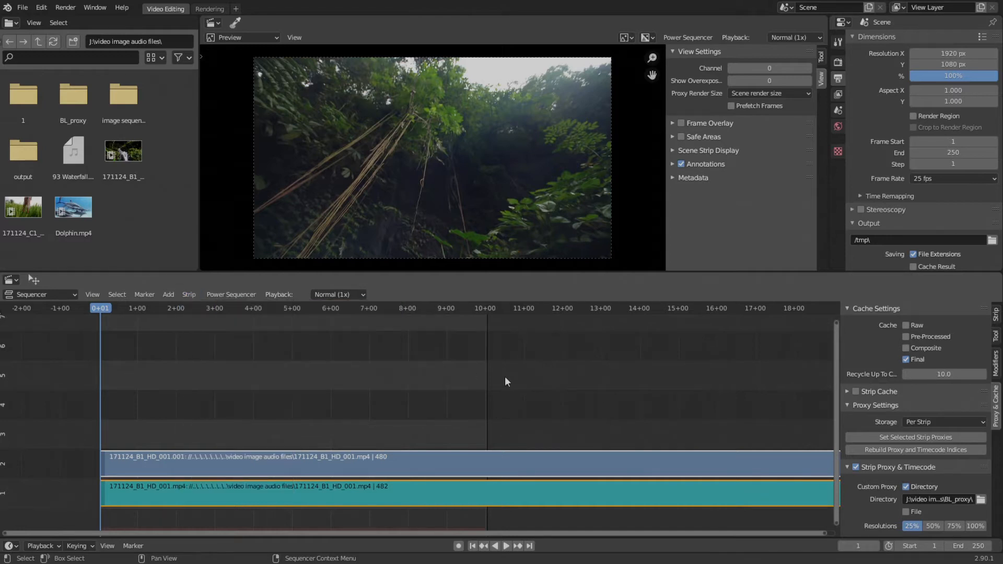
key(g)
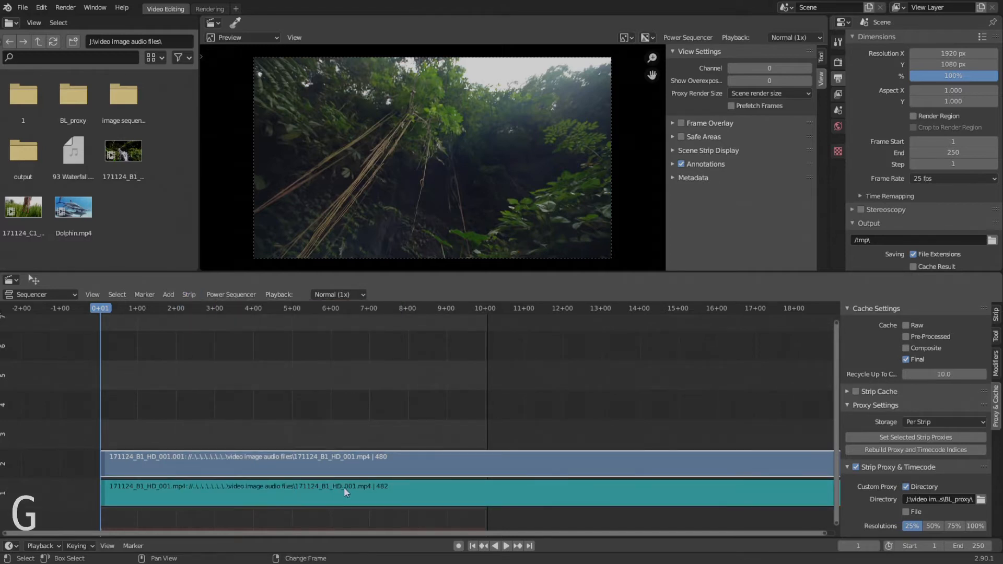
shift+click(345, 488)
mouse_move(356, 420)
middle_down()
mouse_move(301, 421)
mouse_move(363, 401)
middle_up()
scroll(301, 420, down, 2)
scroll(301, 420, down, 2)
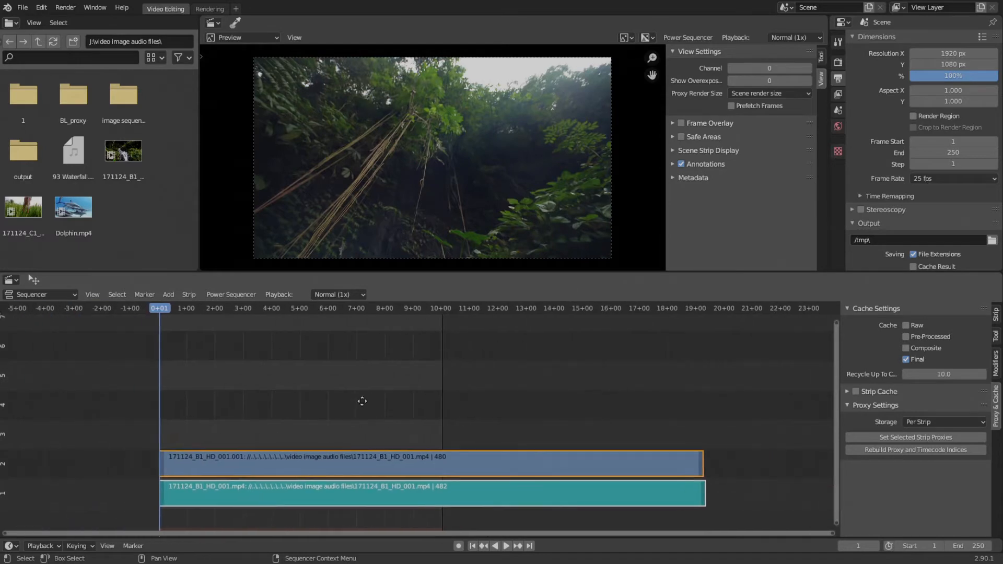
scroll(363, 401, up, 3)
scroll(363, 402, down, 4)
scroll(363, 401, up, 1)
scroll(362, 400, up, 1)
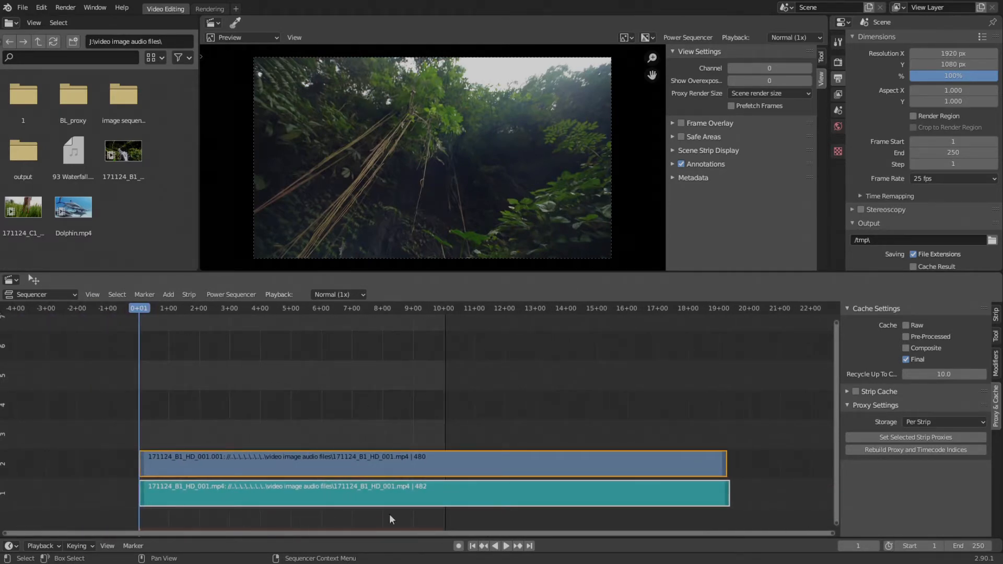
Try grabbing both strips and sliding them 11 frames later and one channel up
drag(334, 472, 414, 398)
key(Escape)
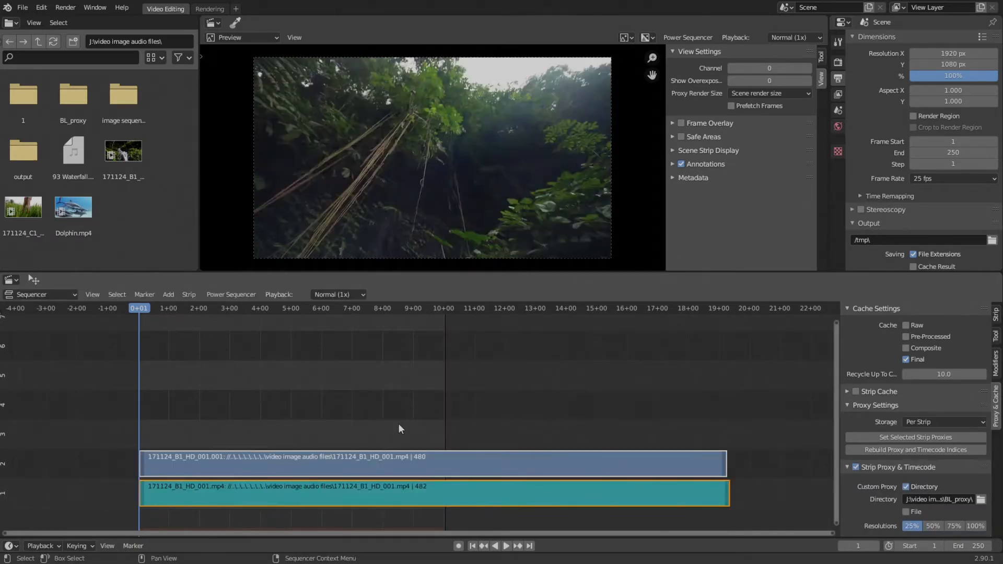
key(g)
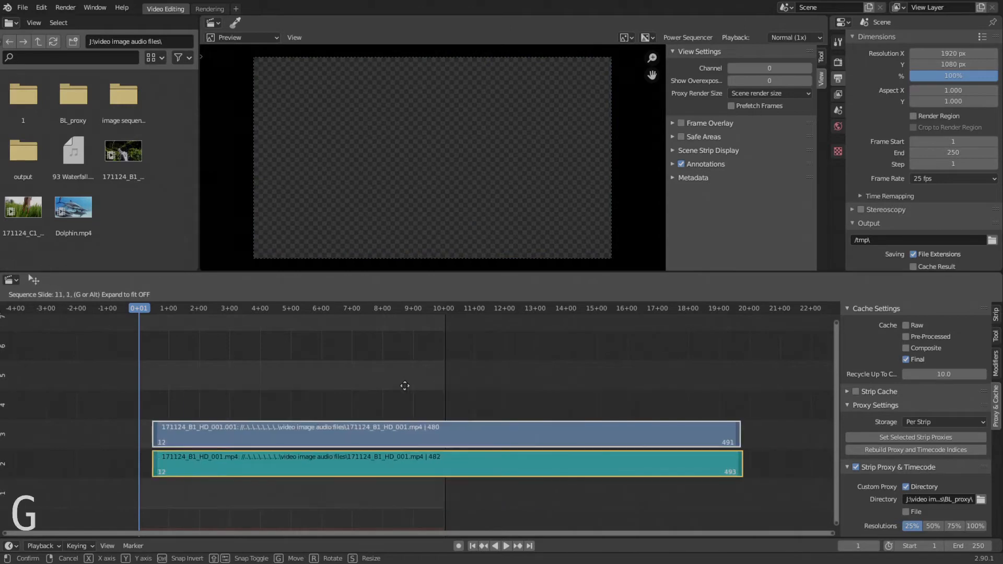
key(Escape)
middle_drag(401, 413, 382, 412)
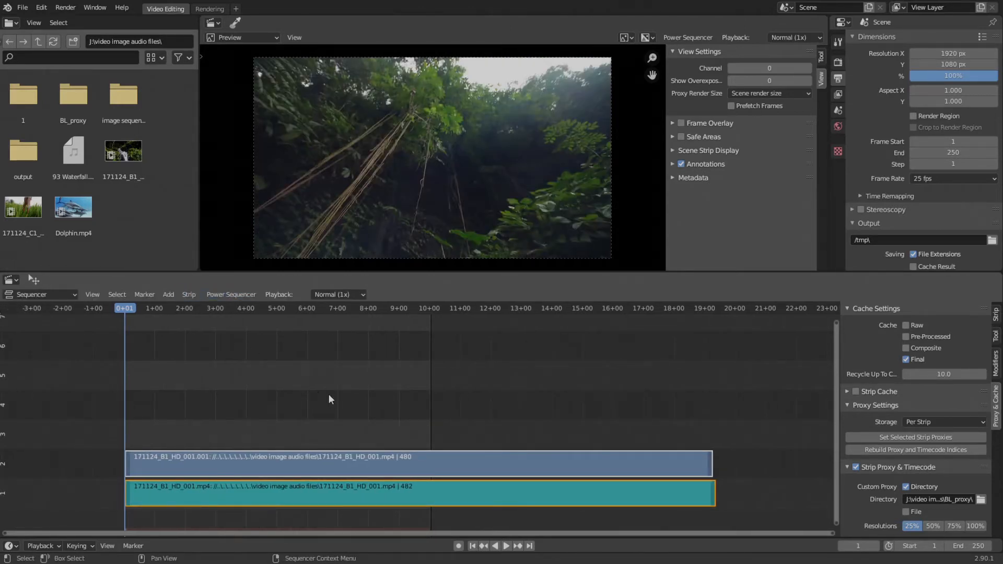
middle_drag(308, 392, 288, 390)
scroll(357, 390, down, 2)
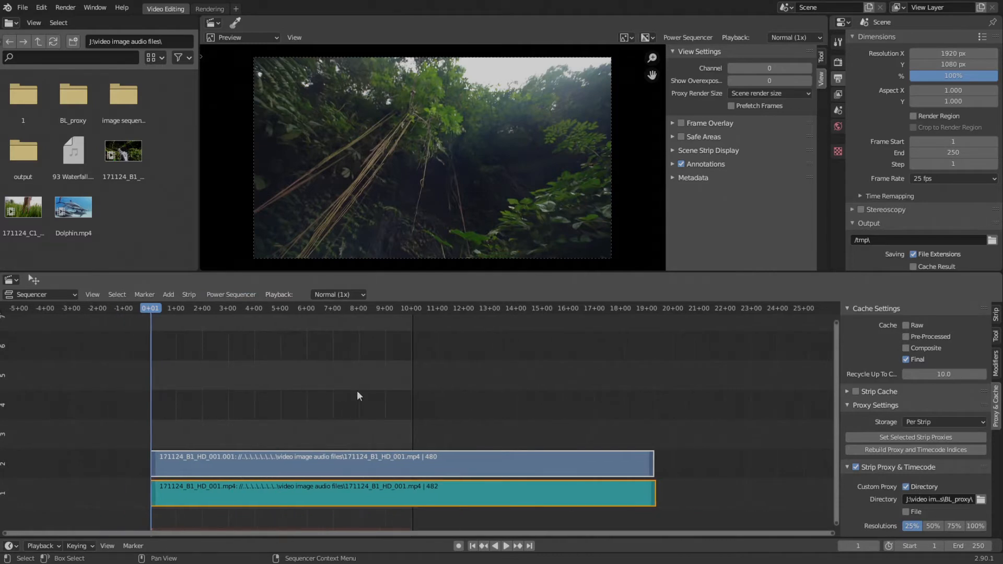
middle_drag(356, 390, 278, 406)
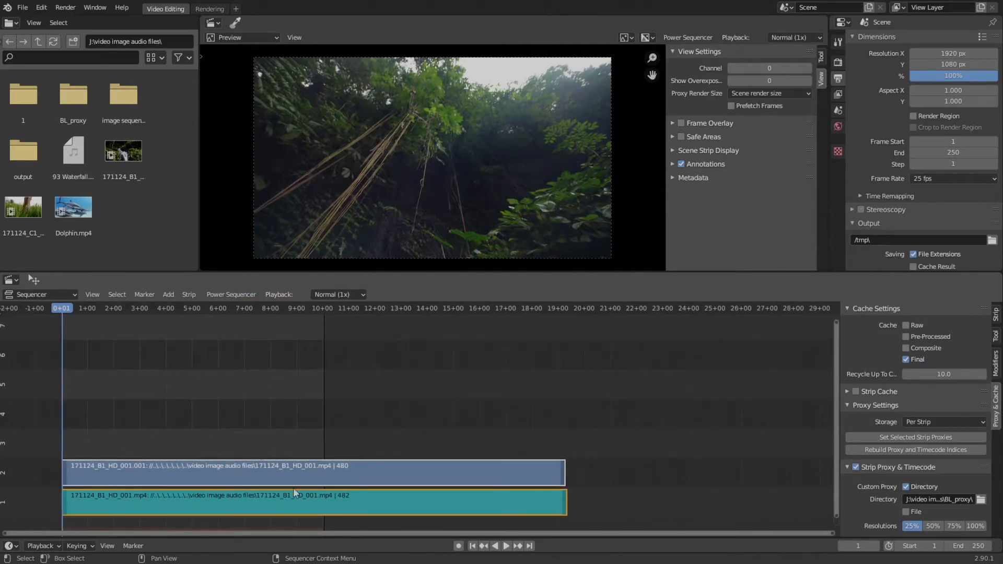
middle_drag(293, 494, 422, 405)
scroll(340, 415, up, 2)
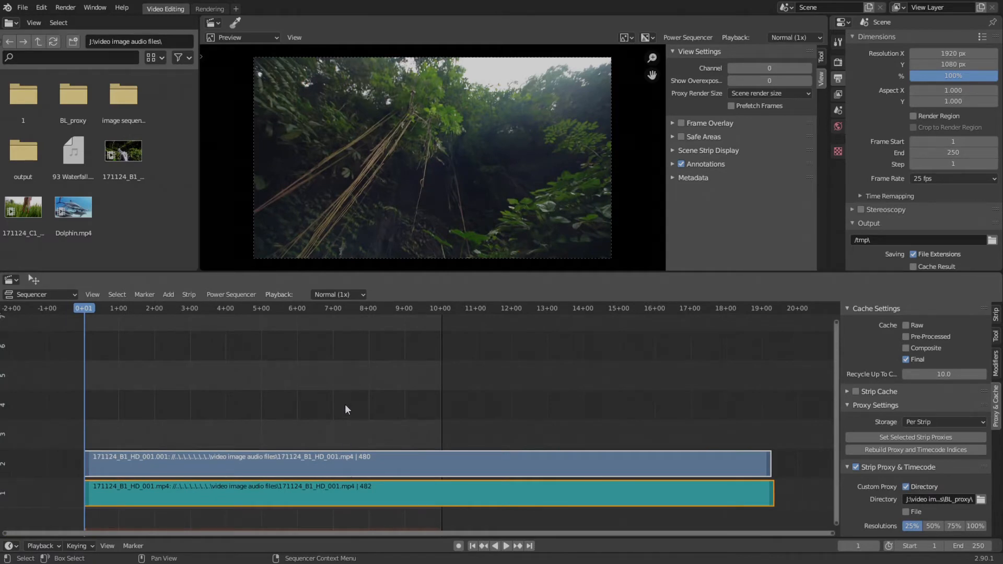
Try moving both strips 45 frames later and two channels up, and undo the move
key(g)
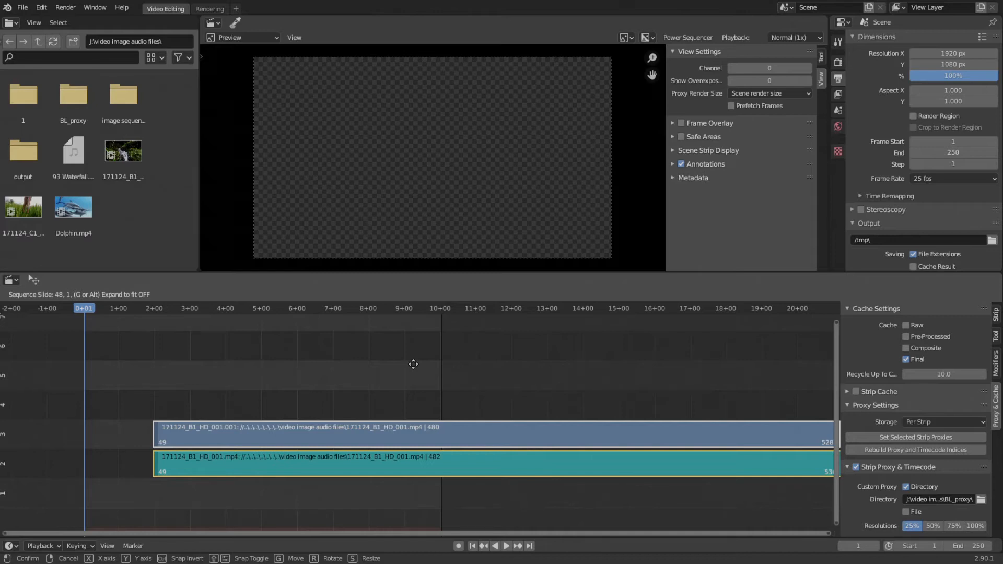
mouse_move(413, 364)
mouse_down()
mouse_move(336, 387)
mouse_move(475, 381)
mouse_move(553, 363)
mouse_move(450, 357)
mouse_move(488, 387)
mouse_move(517, 340)
mouse_move(389, 366)
mouse_move(409, 357)
mouse_up()
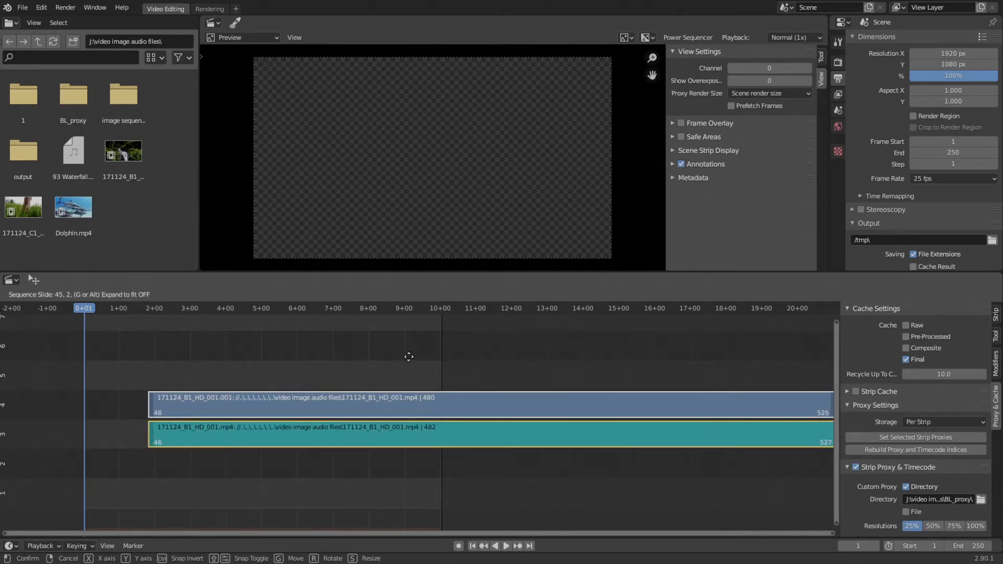
drag(409, 357, 410, 358)
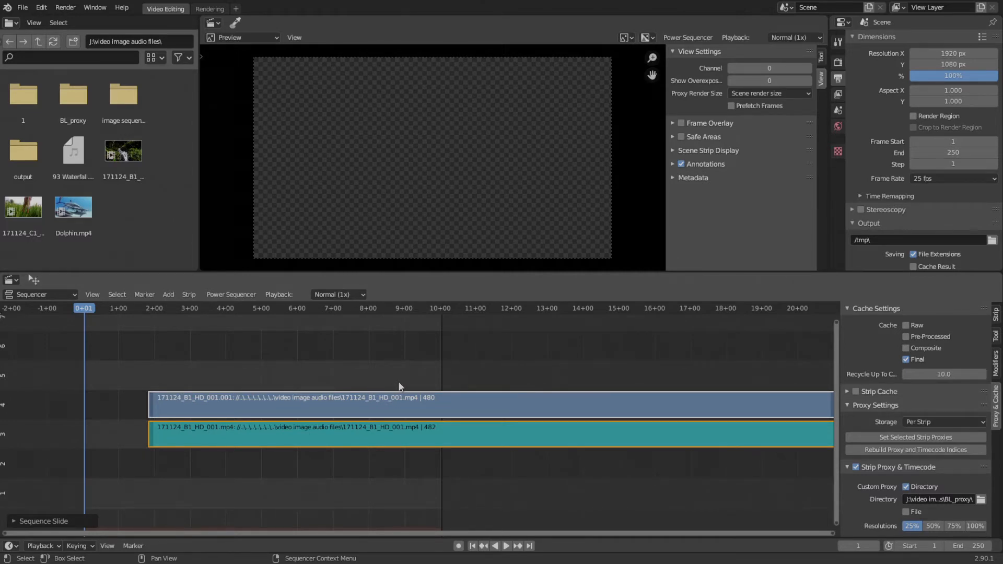
scroll(349, 386, down, 1)
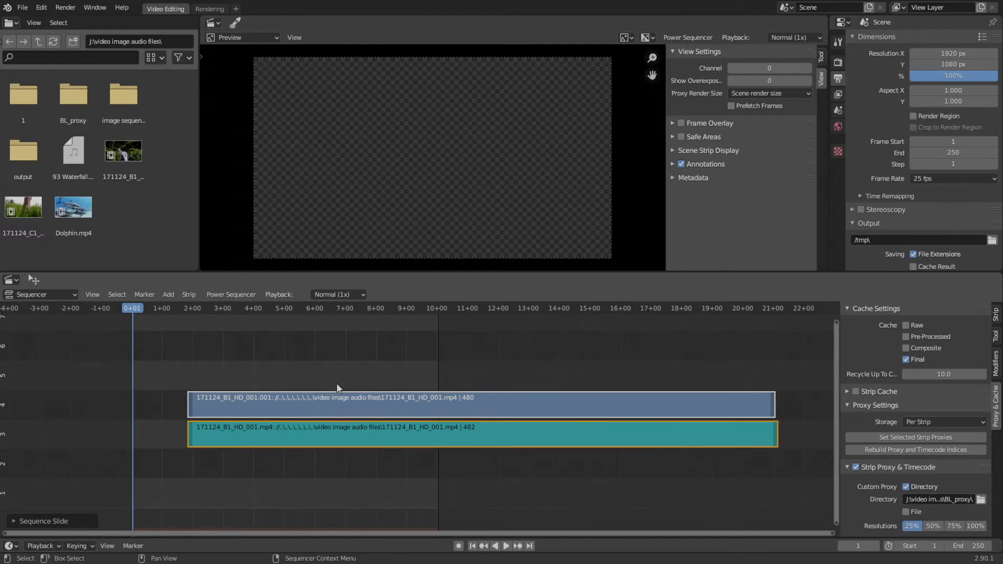
key(ctrl+z)
Try sliding both strips 69 frames later with the movement constrained to the X axis
middle_drag(307, 446, 341, 438)
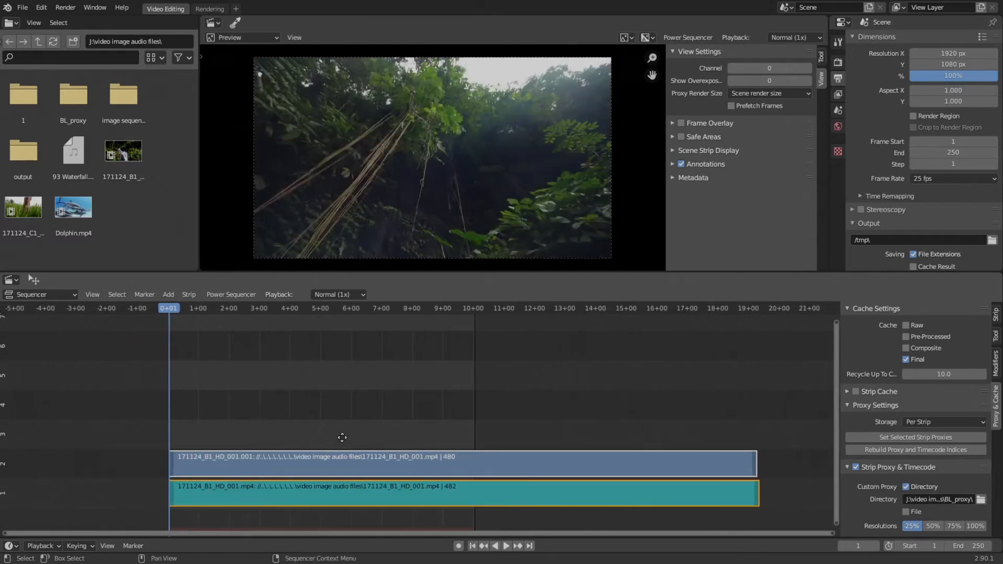
scroll(343, 437, up, 1)
middle_drag(410, 412, 335, 406)
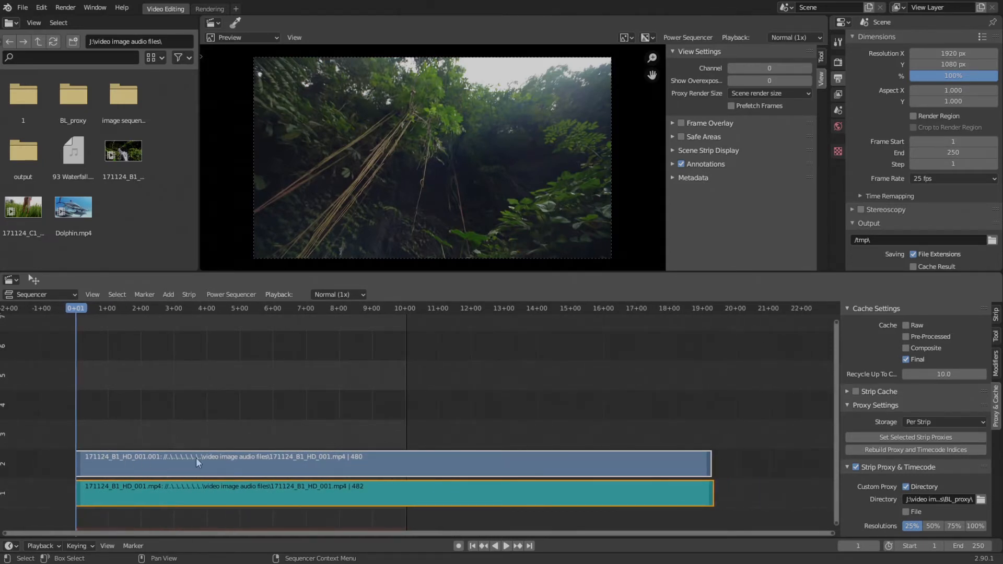
middle_drag(287, 443, 350, 428)
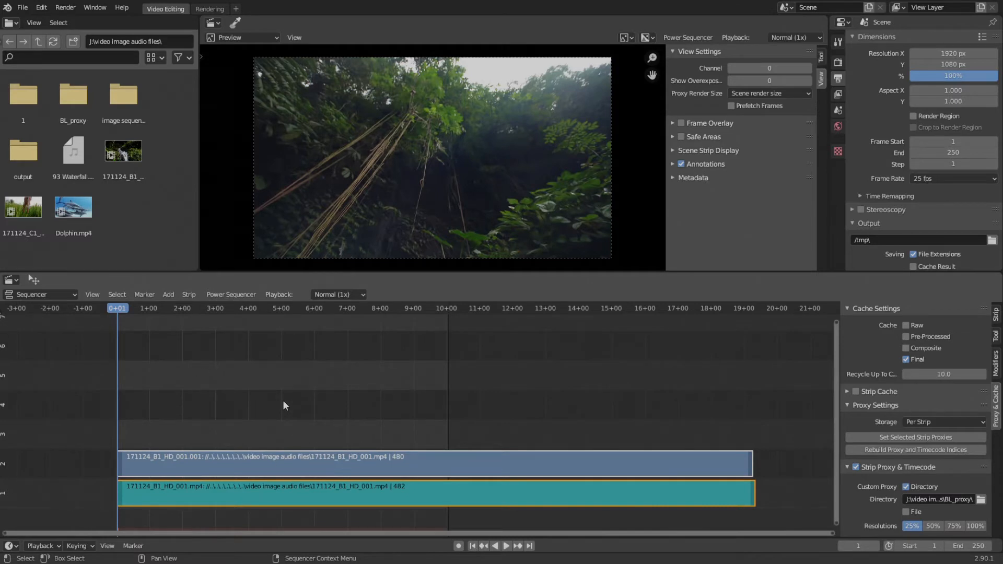
key(g)
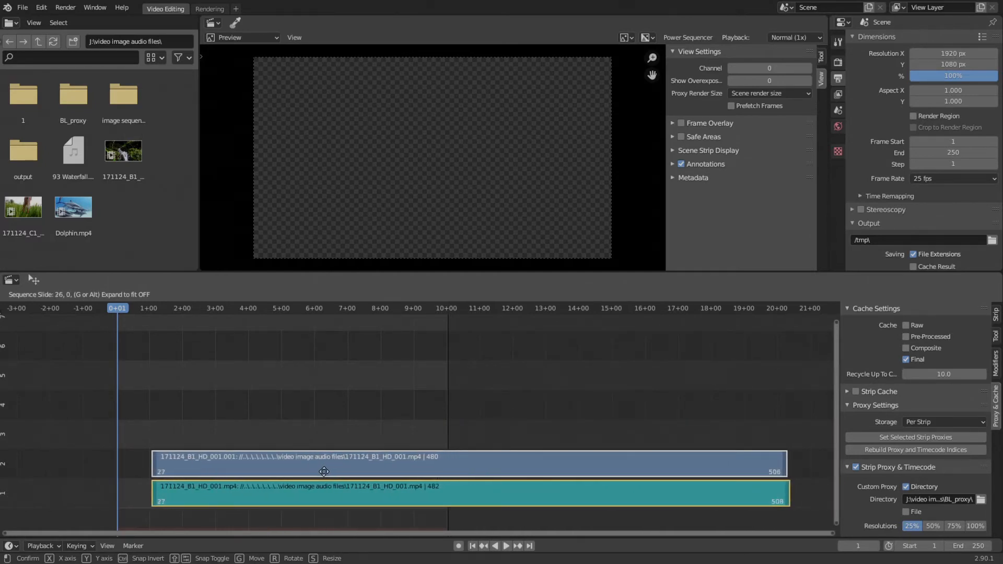
key(x)
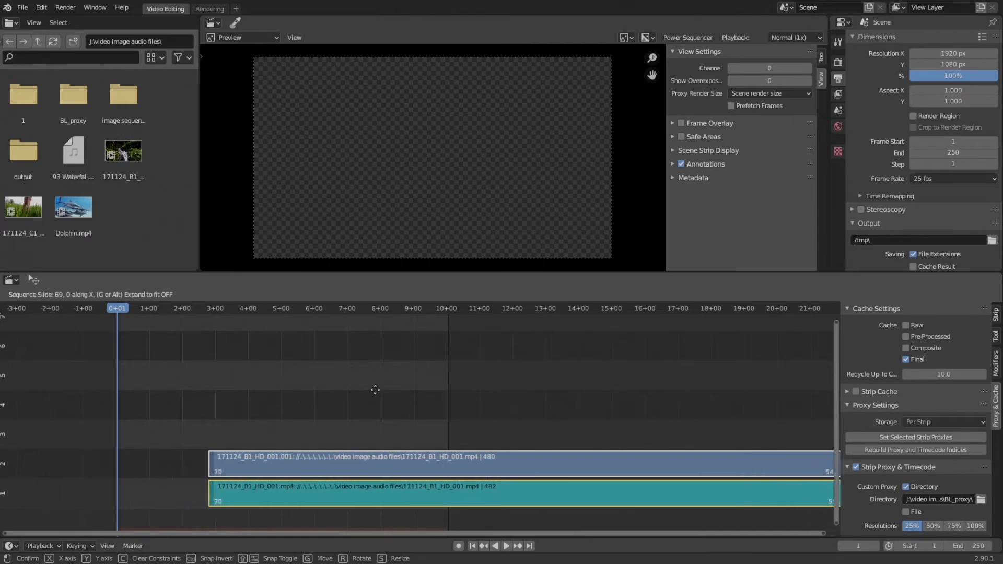
key(Escape)
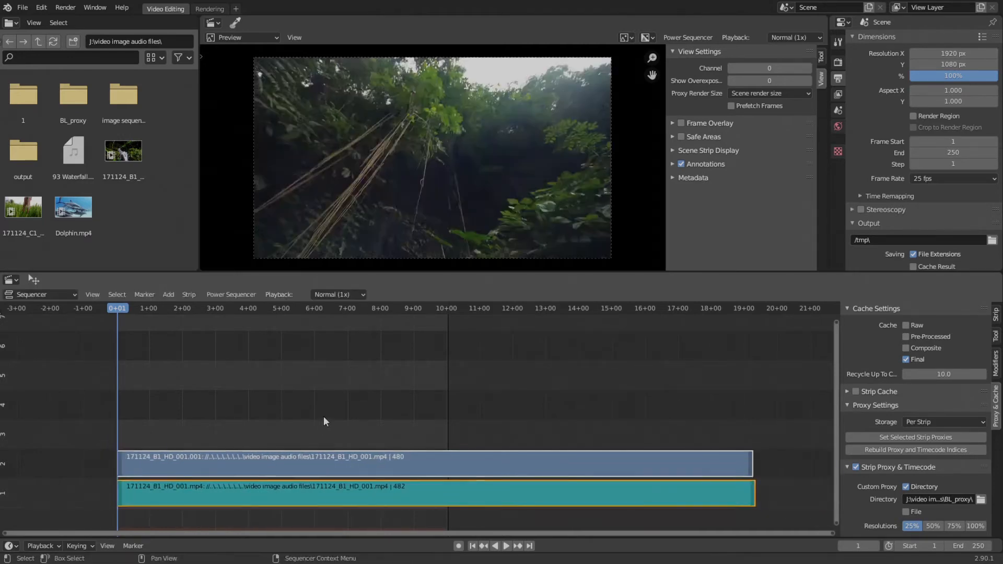
middle_drag(329, 438, 358, 433)
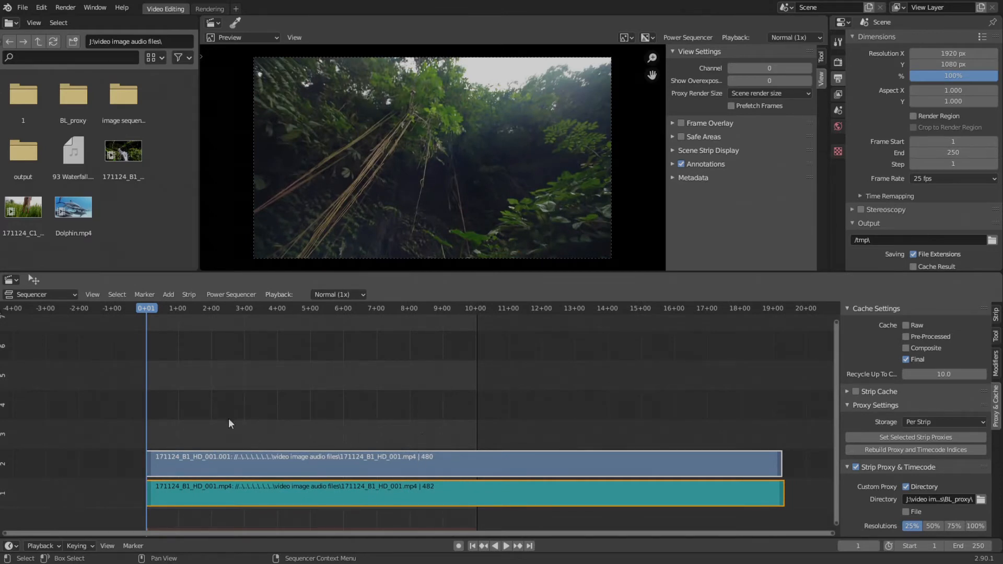
middle_drag(549, 402, 479, 393)
scroll(466, 393, down, 4)
middle_drag(414, 421, 391, 420)
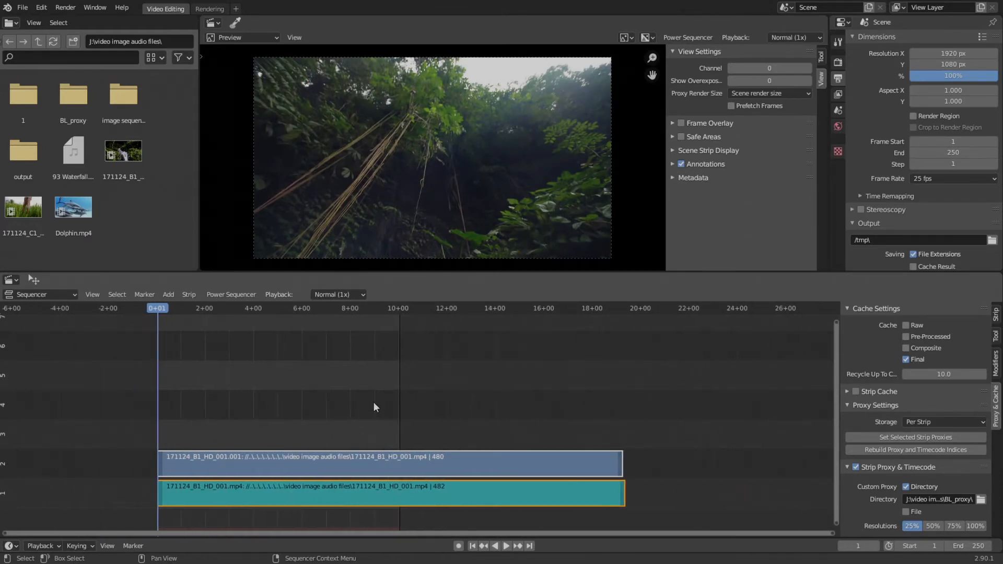
Move both selected strips up one channel with the movement constrained to the Y axis
scroll(373, 406, up, 3)
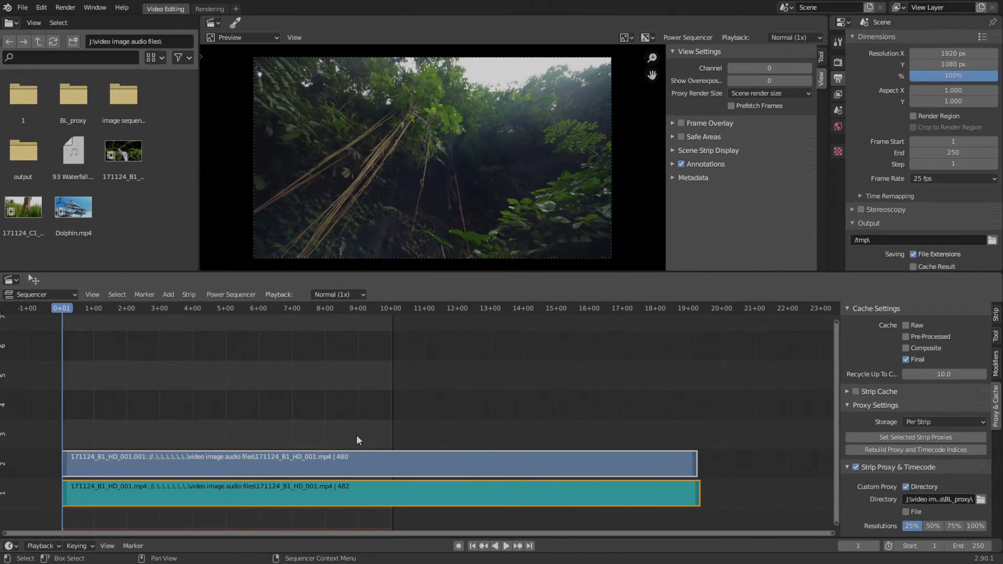
key(g)
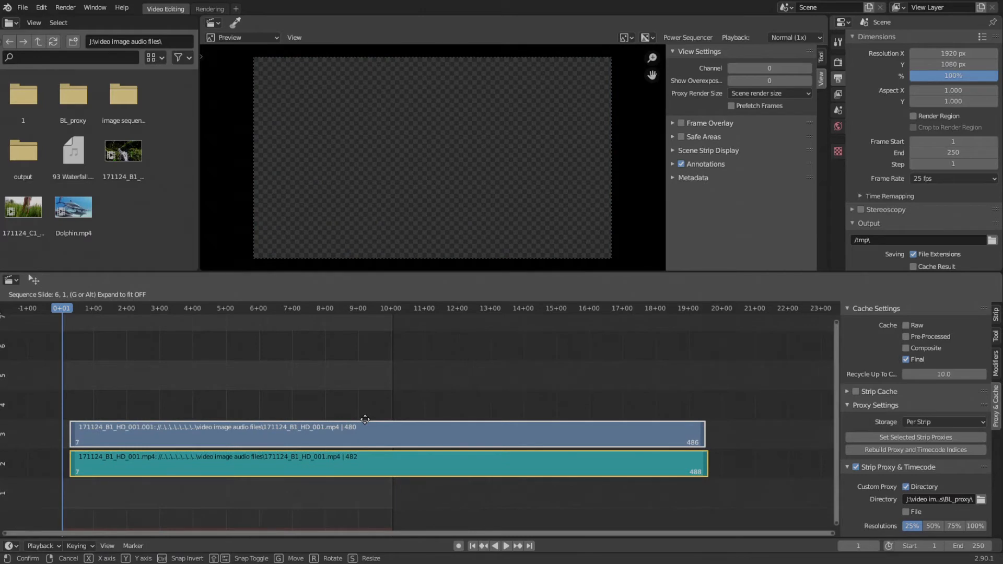
key(y)
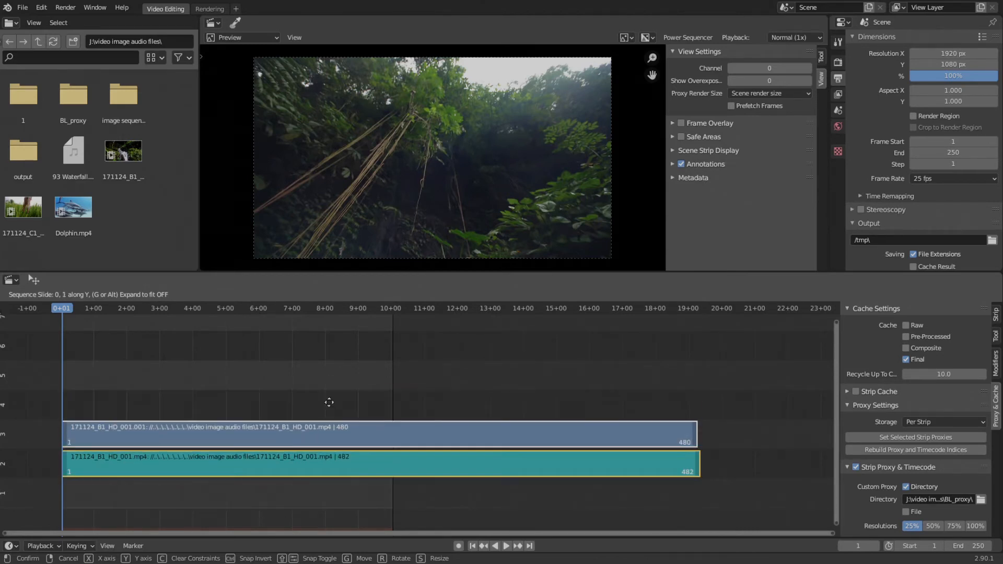
click(325, 415)
Reselect all strips and move them down onto channels 1 and 2, constrained to the Y axis
scroll(331, 417, down, 2)
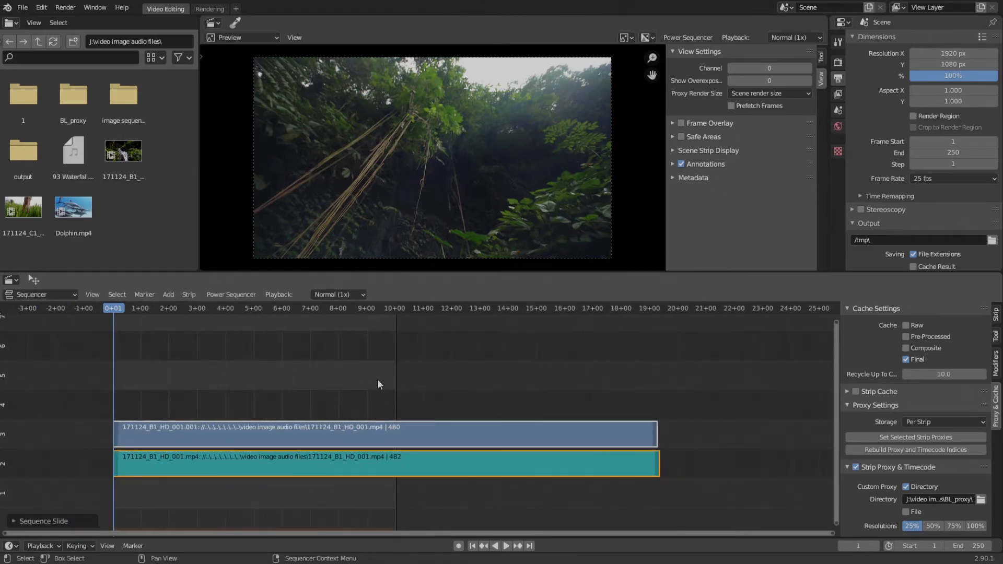
mouse_move(299, 401)
middle_down()
mouse_move(266, 395)
mouse_move(299, 397)
middle_up()
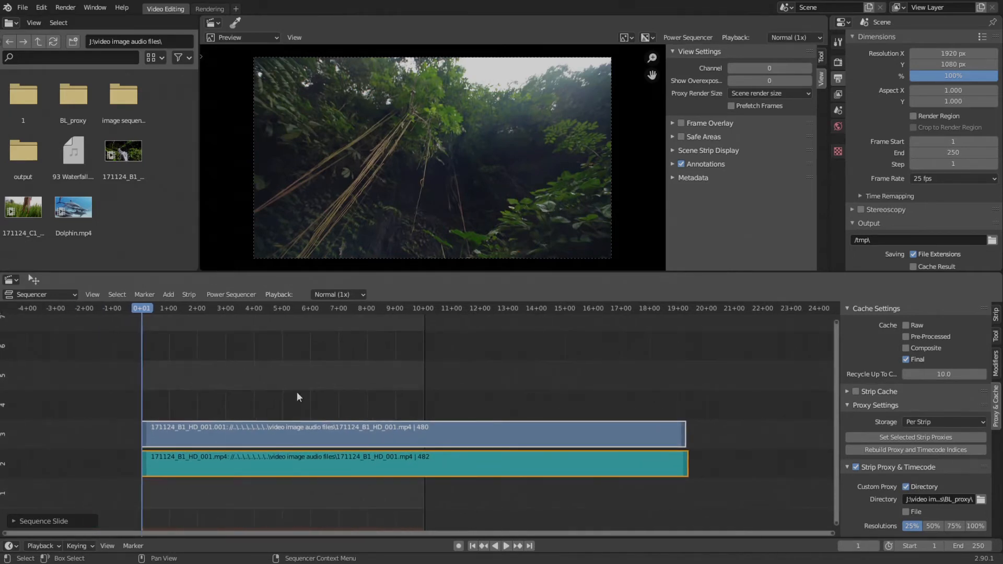
click(302, 439)
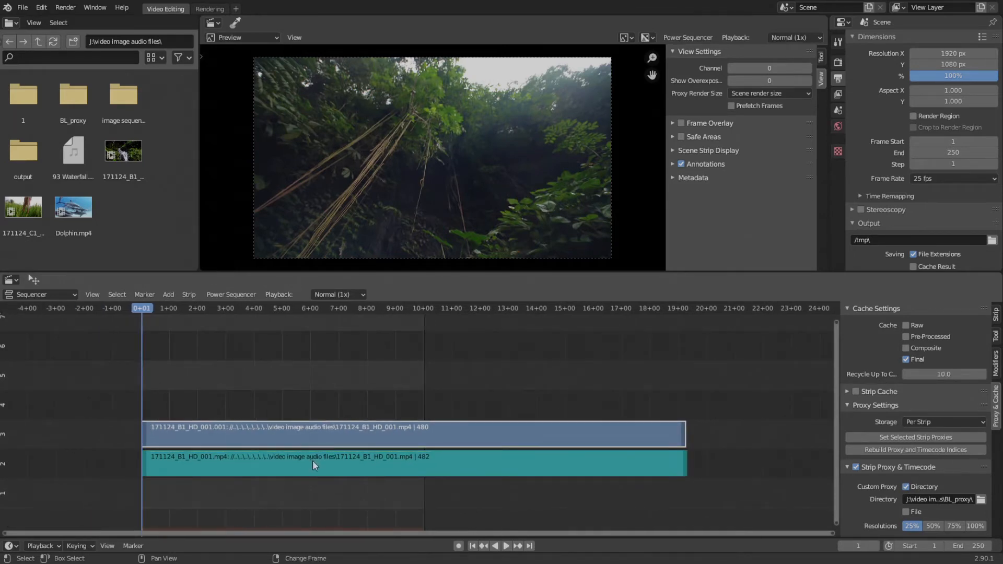
click(312, 460)
key(a)
key(g)
key(y)
click(311, 466)
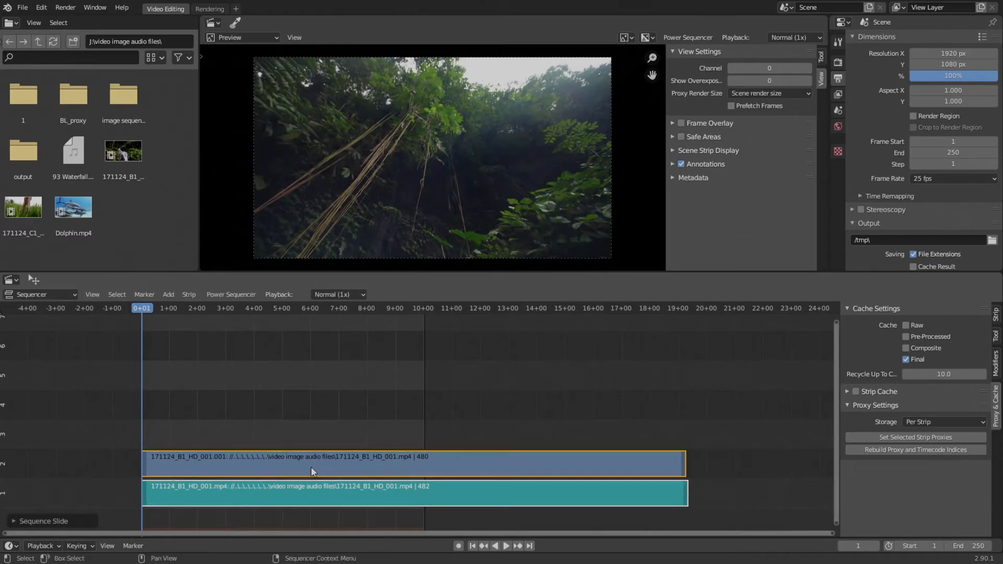
Select the video and audio strips together and slide them freely about 7 frames later and four channels up
key(Home)
scroll(341, 434, down, 3)
scroll(341, 434, up, 1)
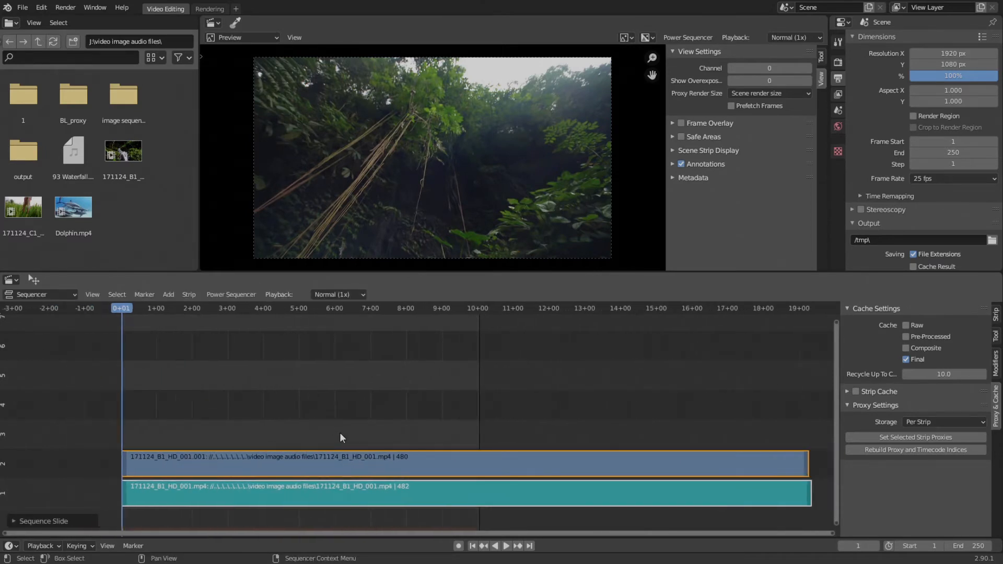
middle_drag(340, 434, 300, 426)
scroll(299, 426, down, 1)
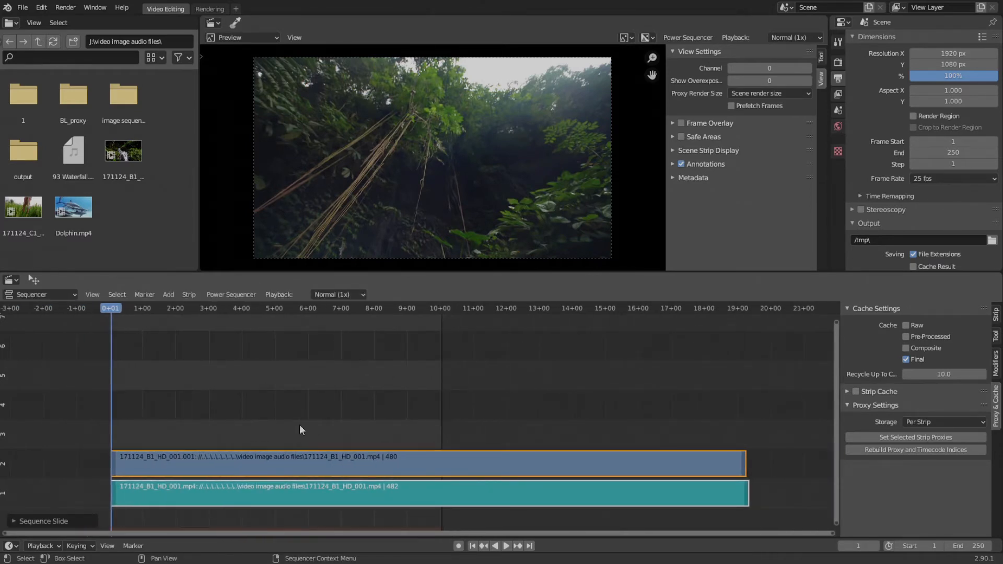
click(306, 458)
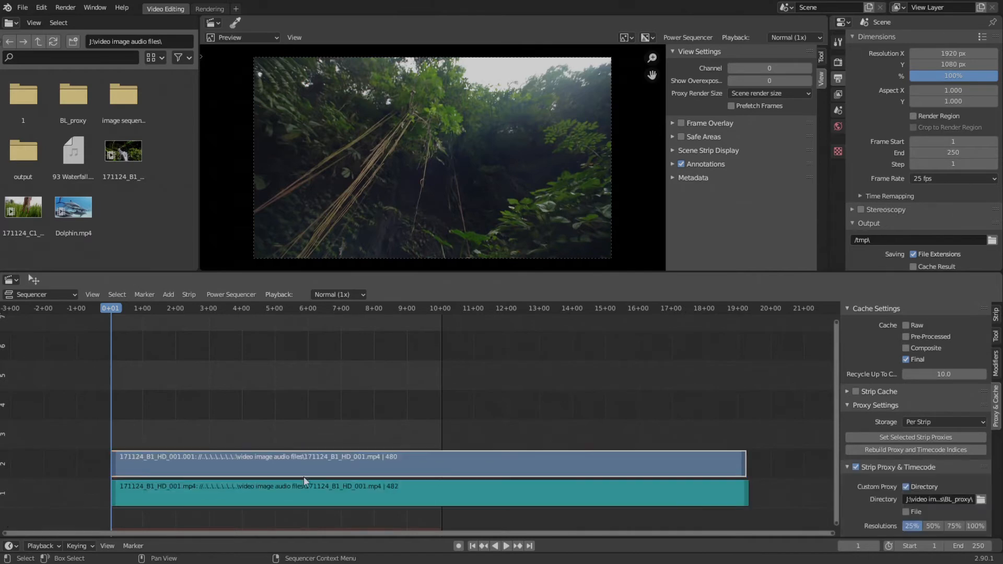
shift+click(301, 484)
key(g)
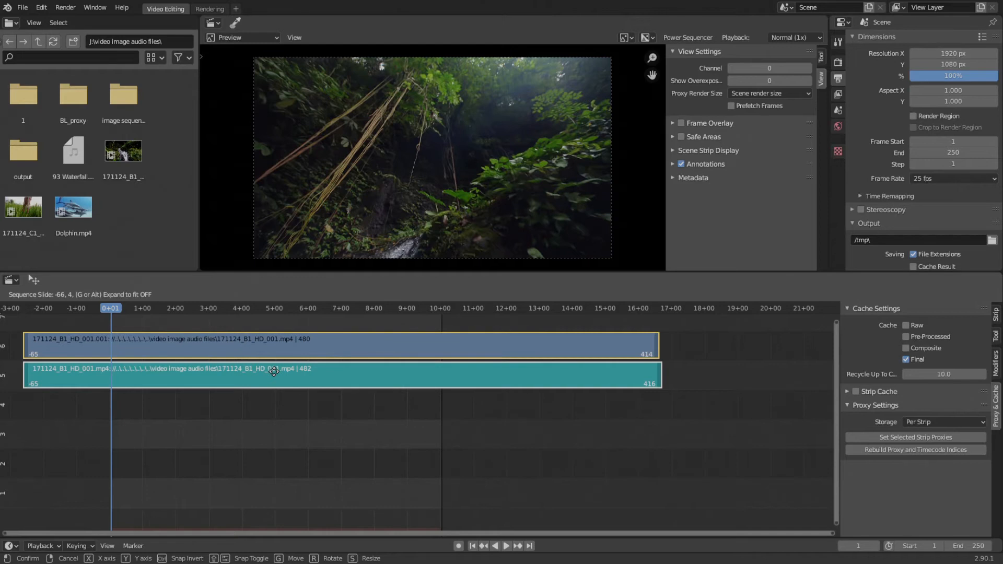
drag(274, 371, 274, 372)
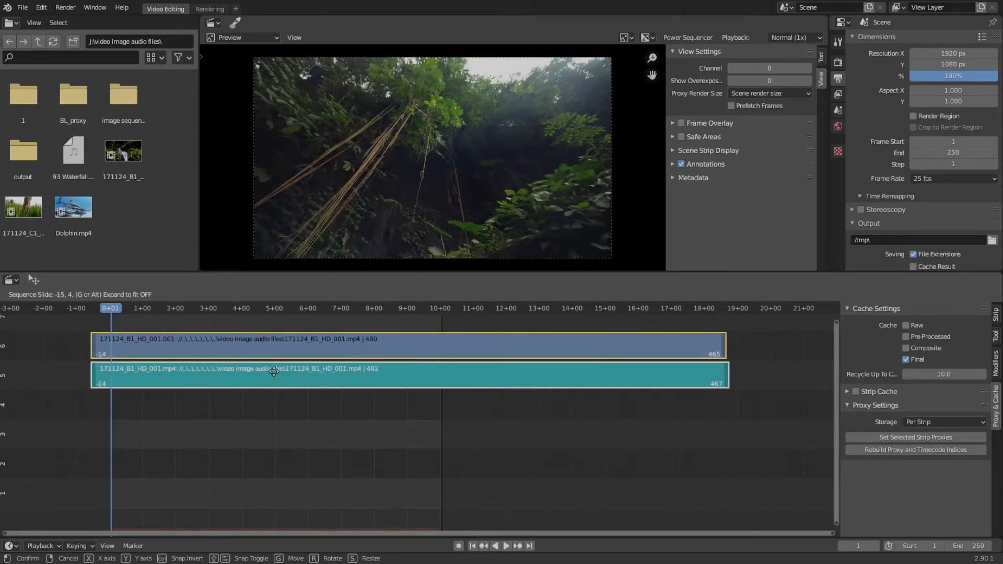
drag(274, 372, 305, 371)
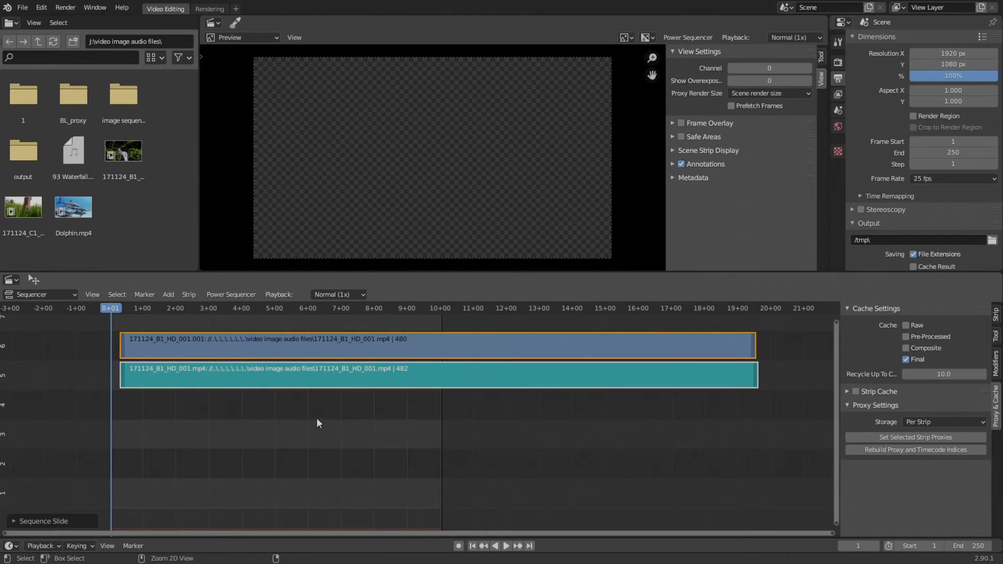
Maximize the sequencer, try sliding both strips about 86 frames earlier, and restore the normal layout
key(ctrl+space)
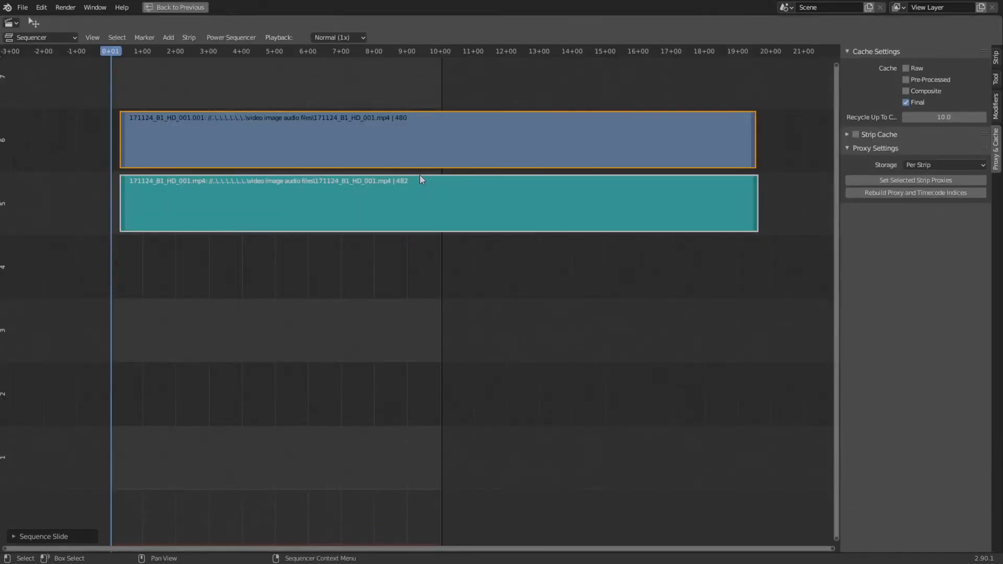
key(g)
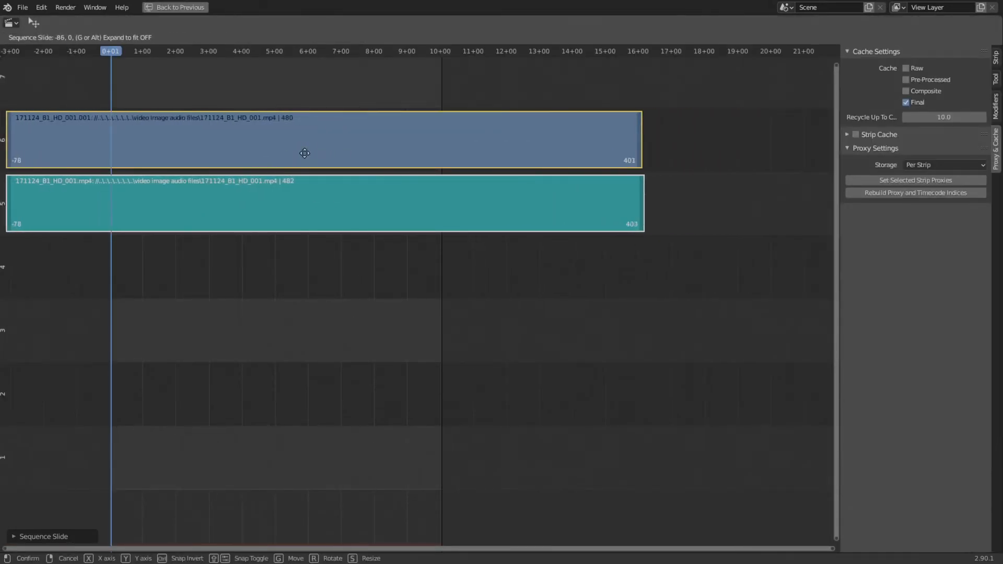
key(Escape)
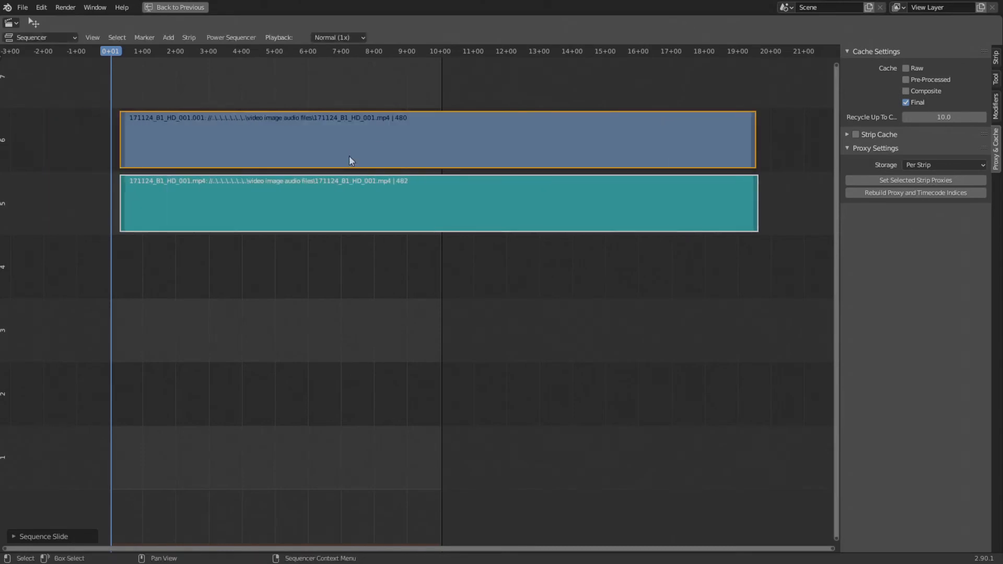
key(ctrl+space)
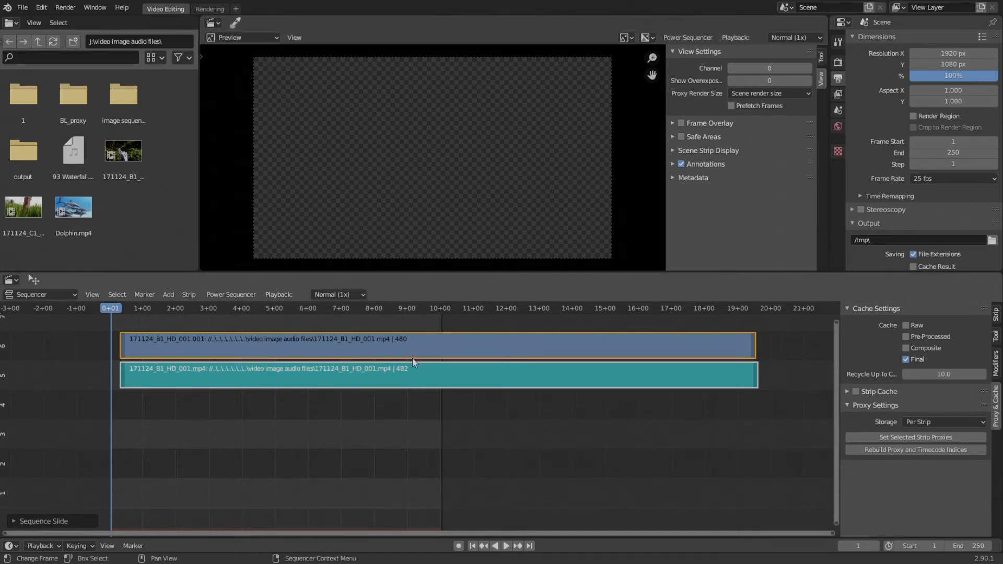
Place the playhead at frame -47 and try sliding both strips about 40 frames later
click(48, 309)
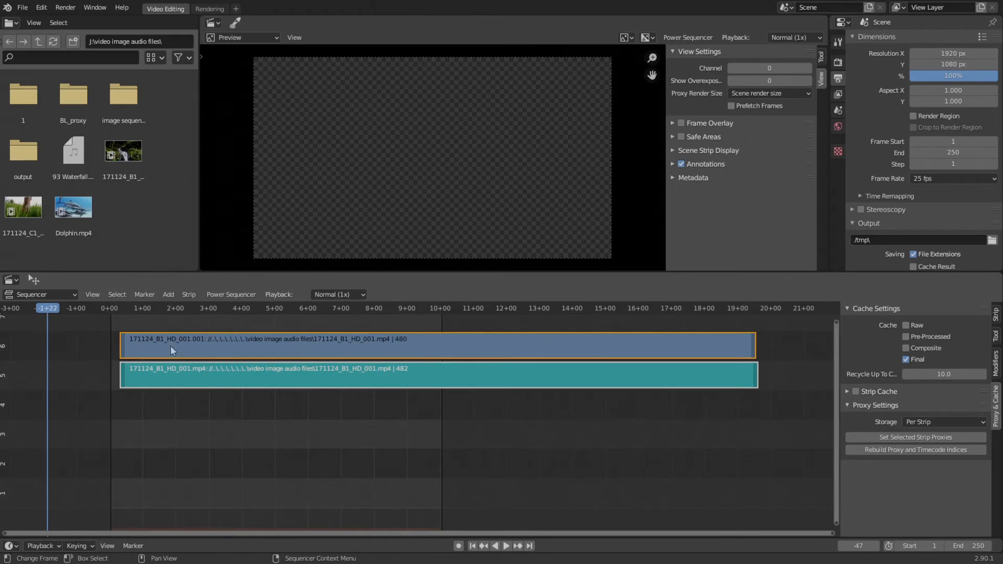
middle_drag(170, 346, 391, 369)
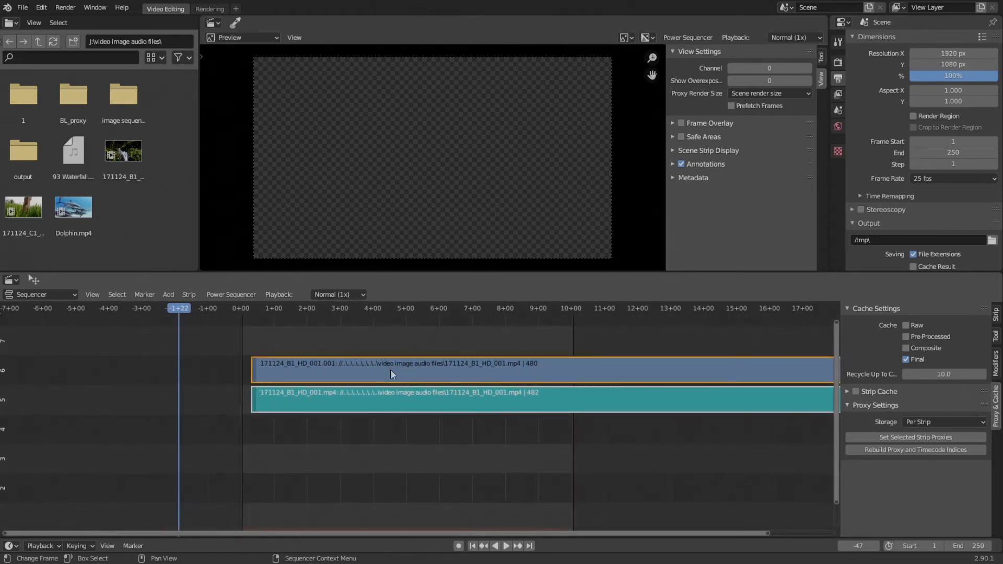
key(g)
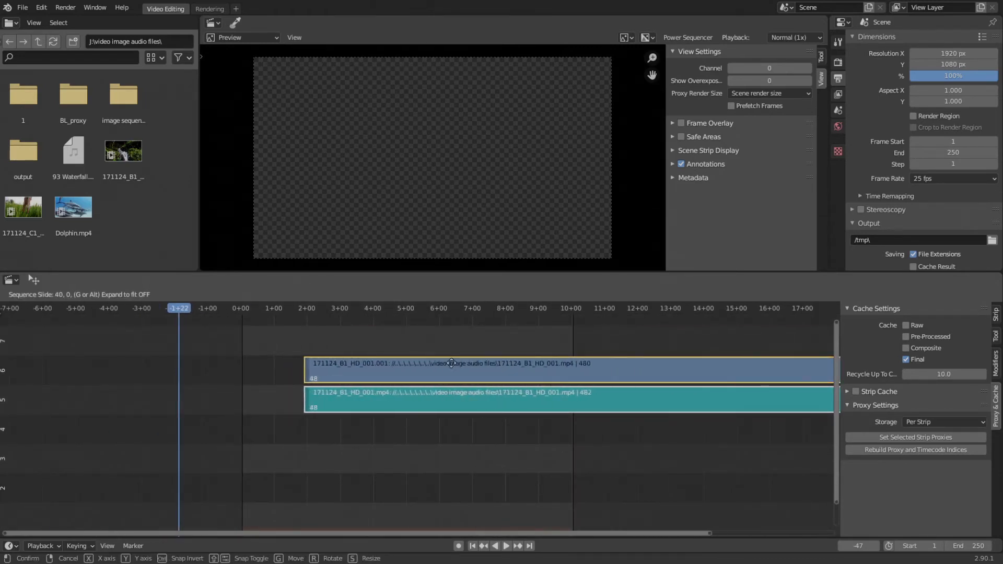
key(Escape)
middle_drag(375, 344, 205, 334)
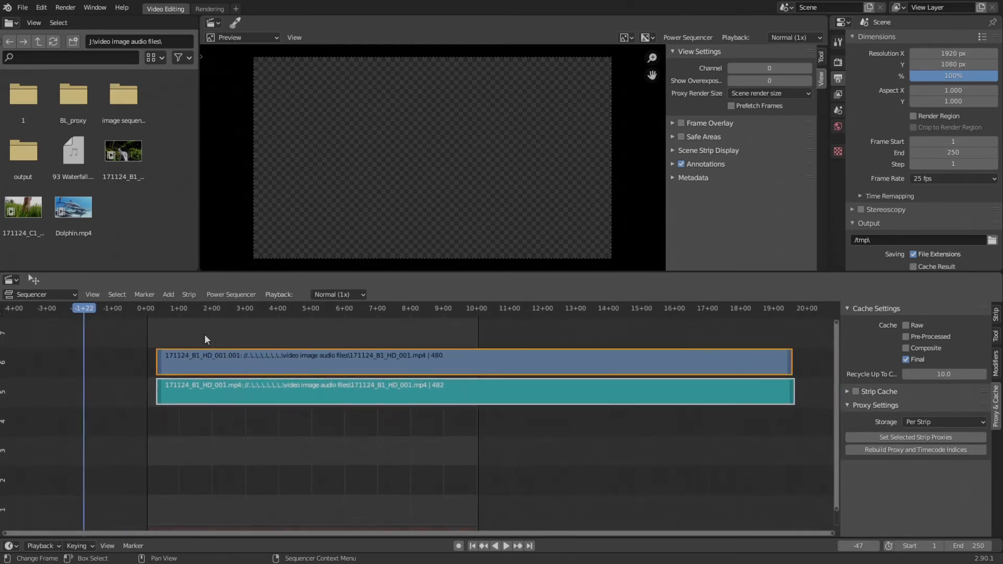
Set the preview's proxy render size to 25%
click(760, 96)
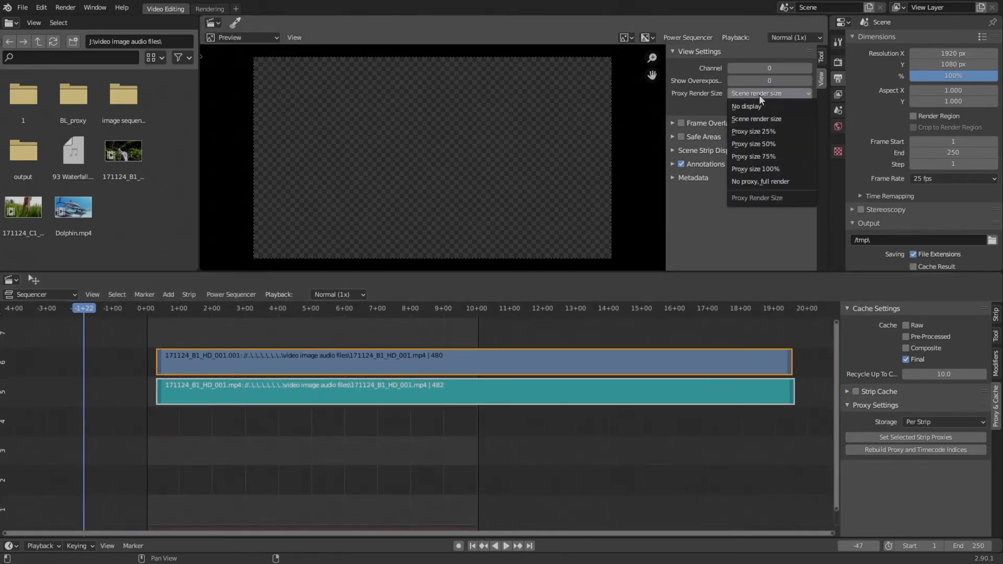
click(762, 135)
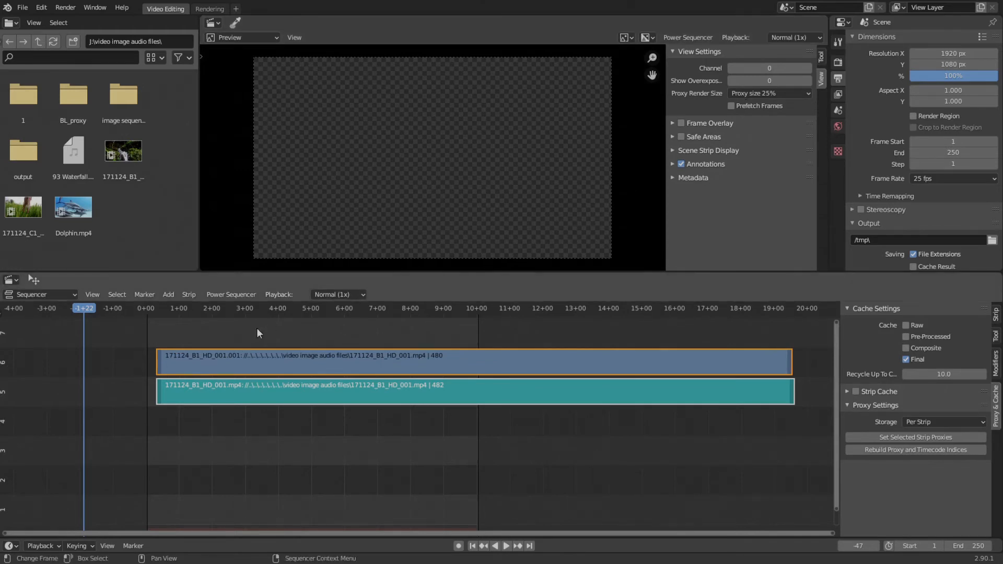
Place the playhead at frame 20 and try sliding both strips about 6 frames later
middle_drag(265, 328, 326, 331)
click(233, 309)
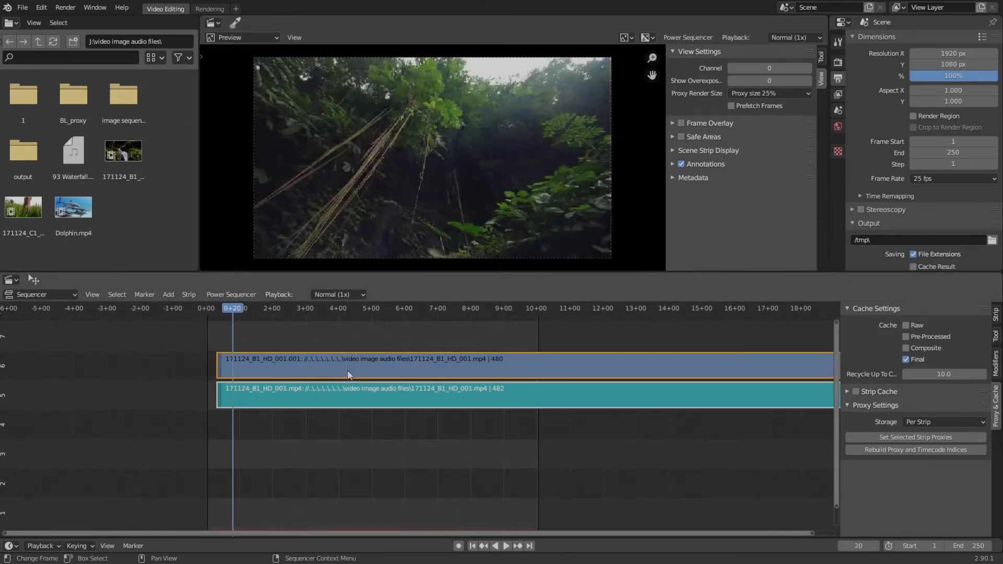
key(g)
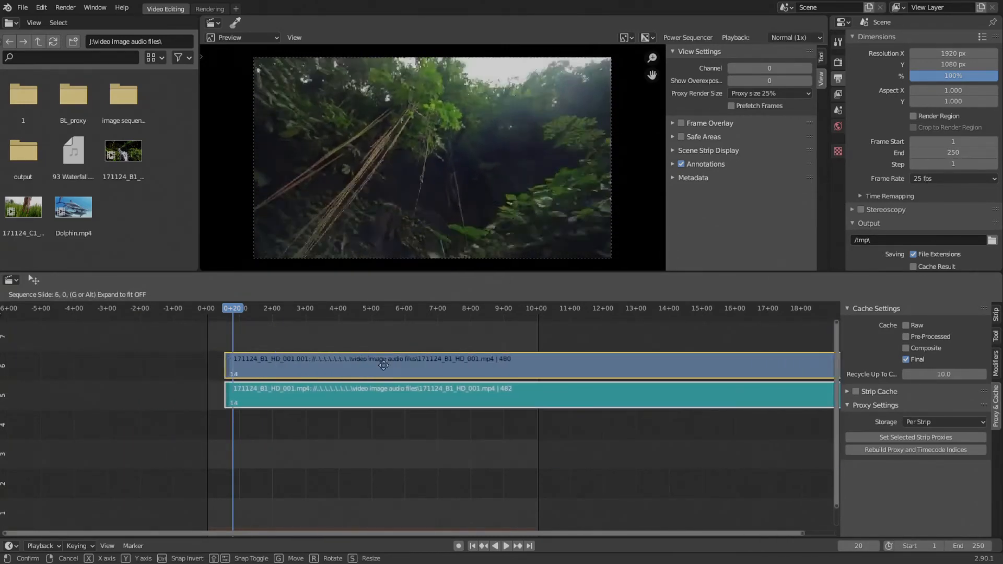
right_click(293, 365)
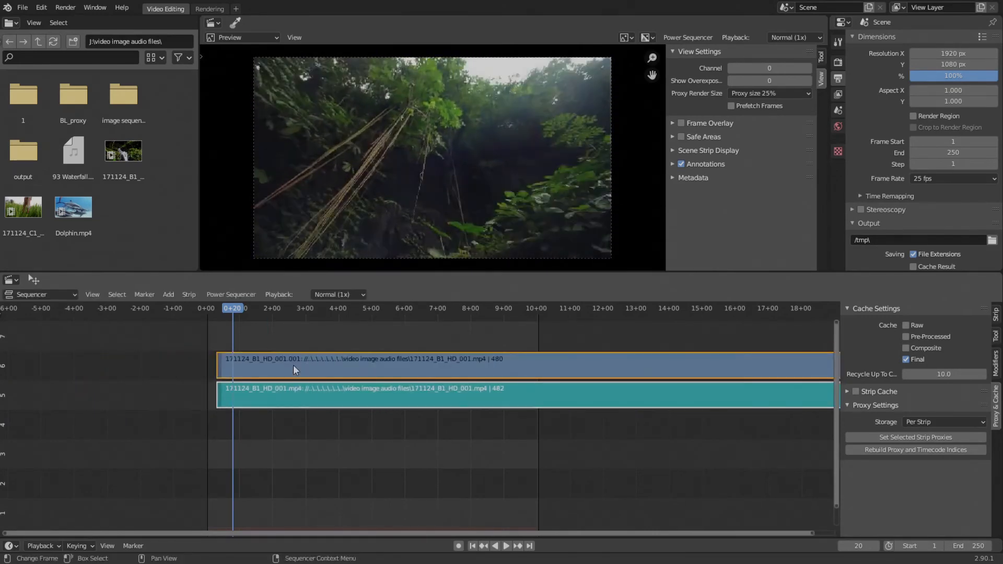
Move the playhead to frame 1 and snap the start of both selected strips to it
scroll(299, 361, up, 4)
middle_drag(300, 359, 221, 361)
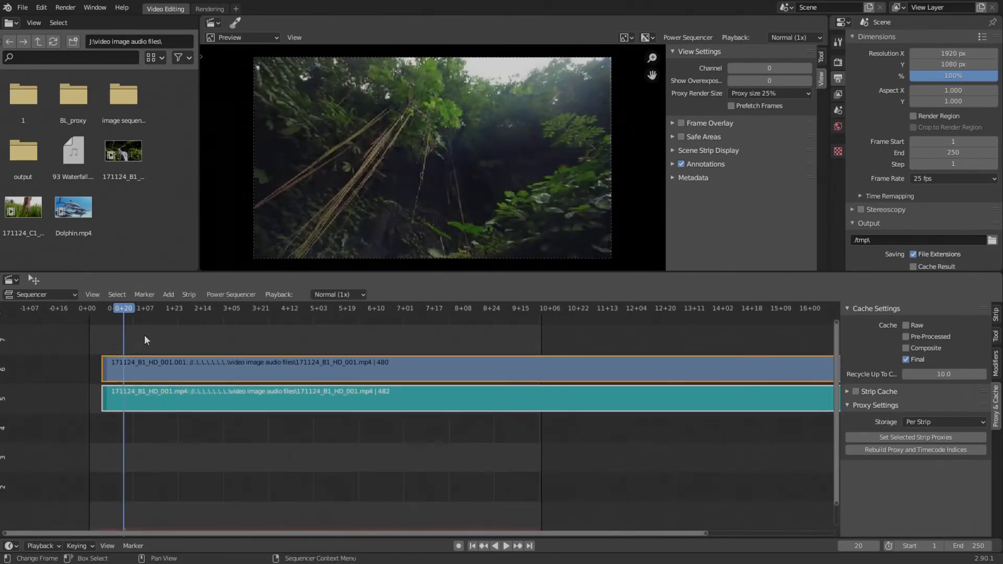
drag(120, 309, 90, 308)
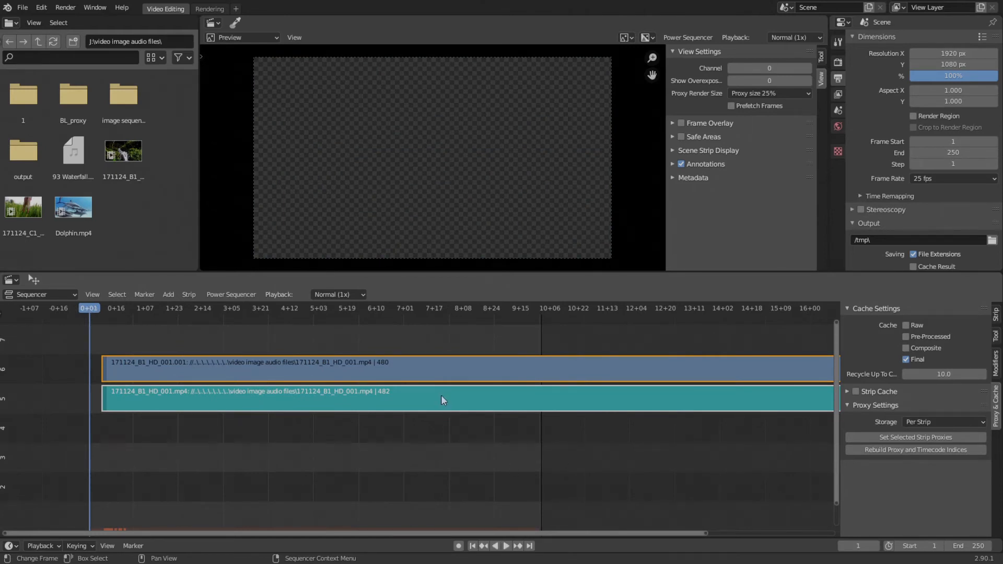
key(shift+s)
Slide both strips down so the video sits on channel 2 and the audio on channel 1, starting at the playhead
drag(355, 384, 394, 469)
scroll(394, 469, down, 2)
middle_drag(394, 465, 298, 410)
scroll(338, 422, up, 1)
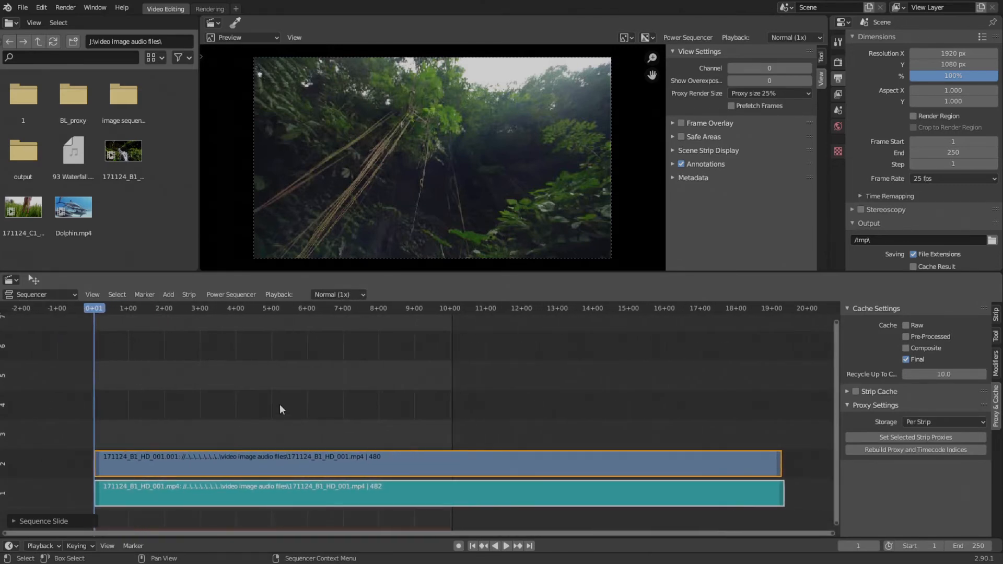
scroll(280, 406, up, 1)
scroll(280, 409, down, 1)
Place the playhead at frame 66 and select the video strip together with the audio strip
click(189, 295)
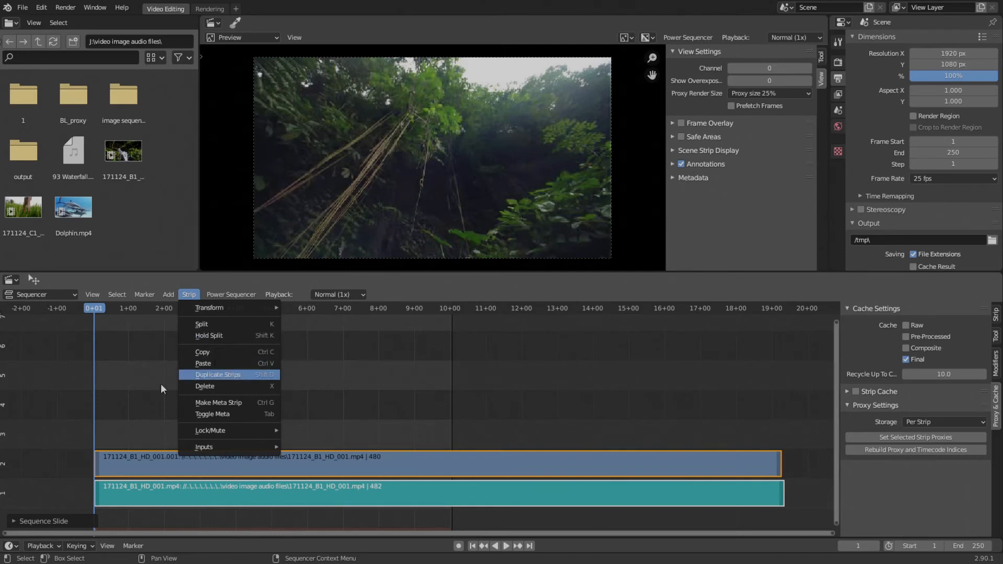
click(145, 405)
click(188, 308)
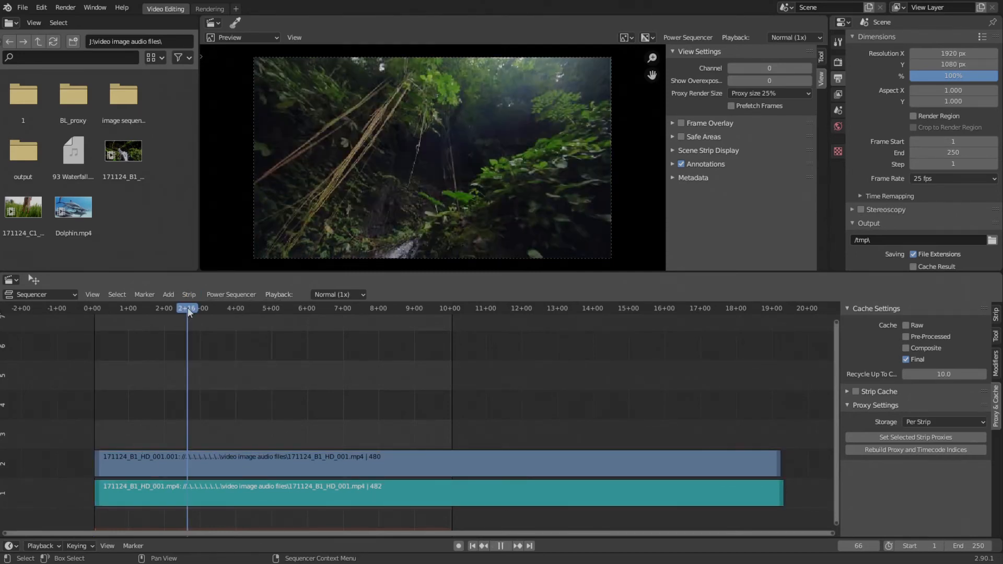
click(168, 458)
shift+click(170, 489)
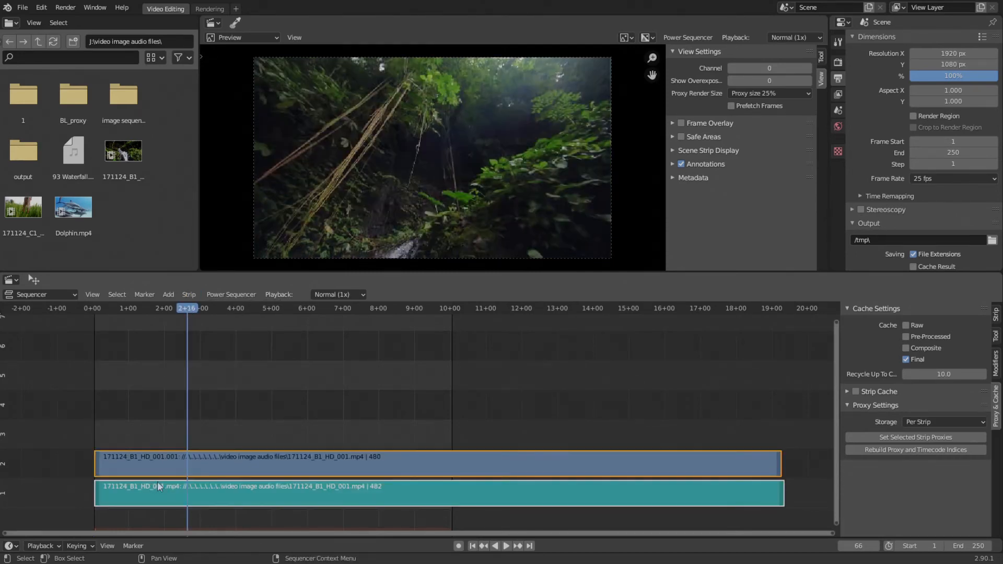
Split both selected strips in two at the playhead on frame 66
middle_drag(164, 480, 239, 447)
scroll(239, 447, up, 2)
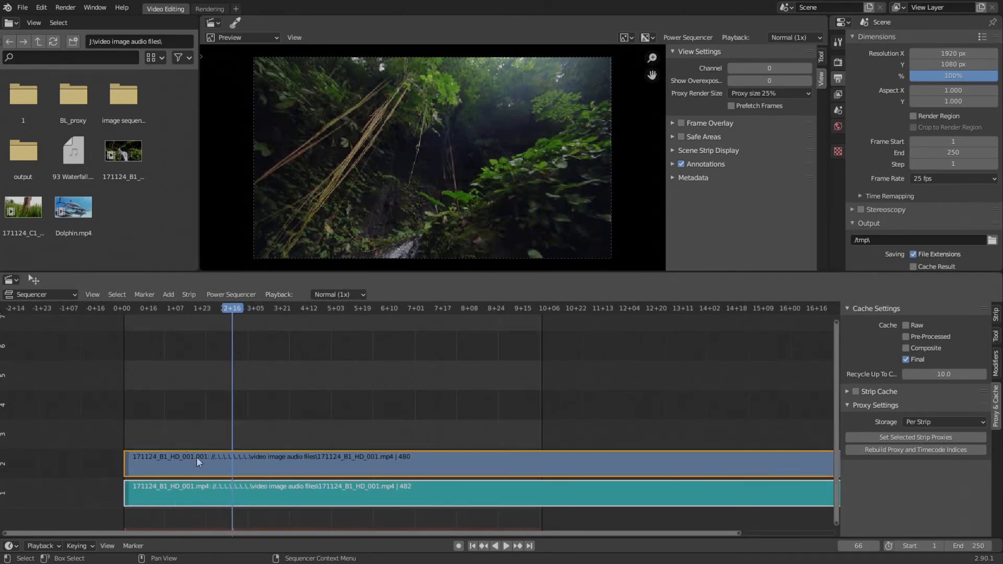
click(190, 295)
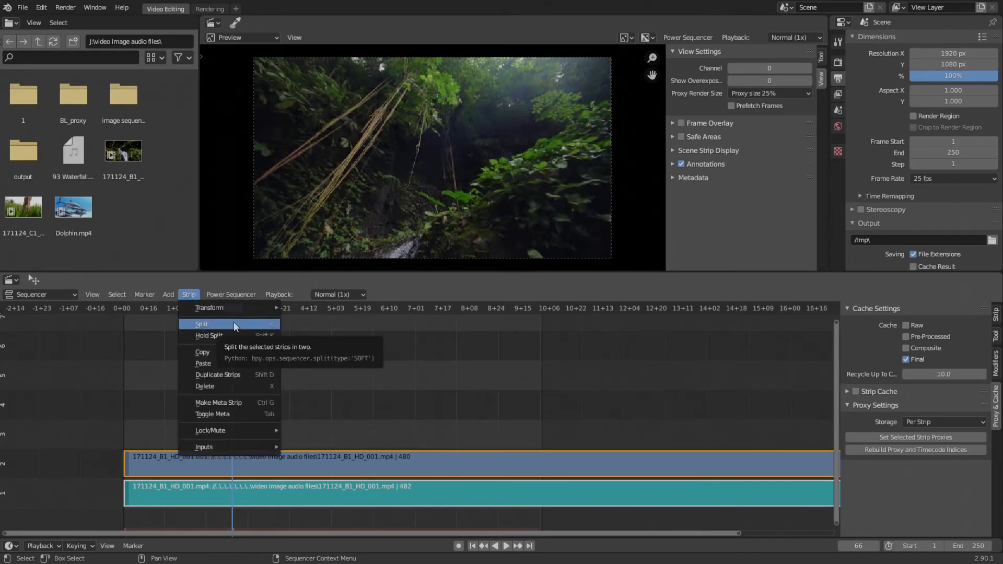
key(k)
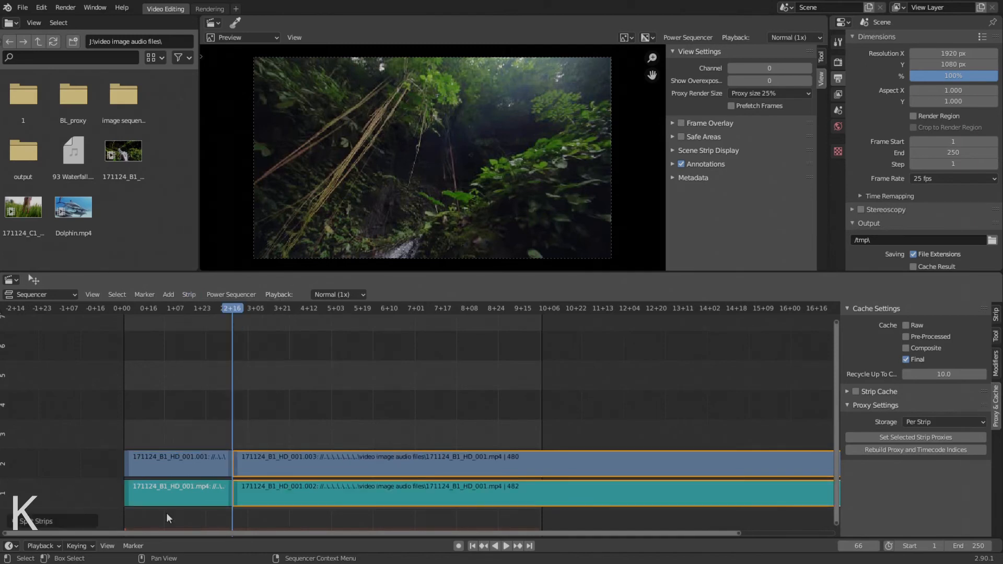
Select the first video and audio pieces and slide them vertically up two channels to channels 4 and 3
middle_drag(183, 482, 188, 481)
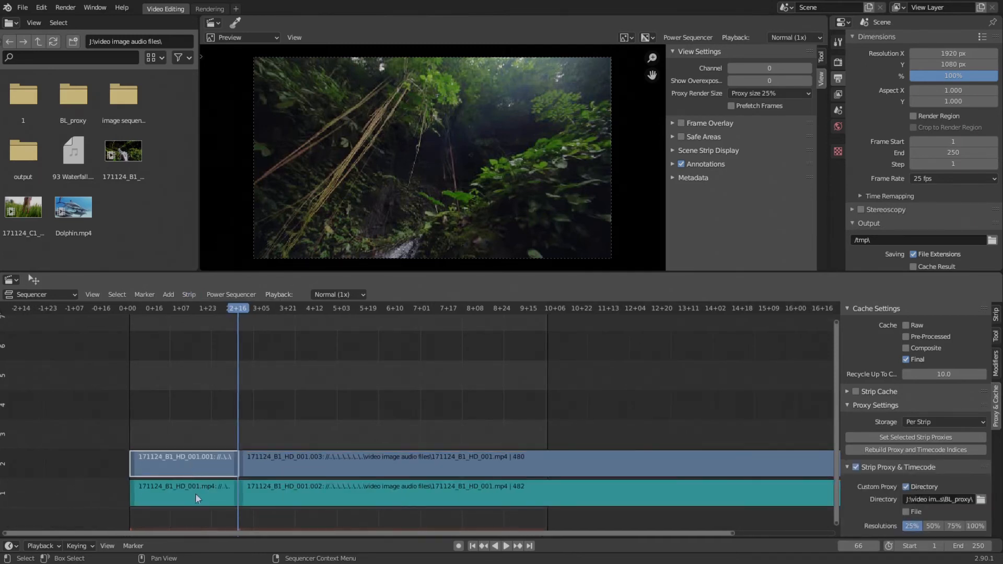
click(196, 495)
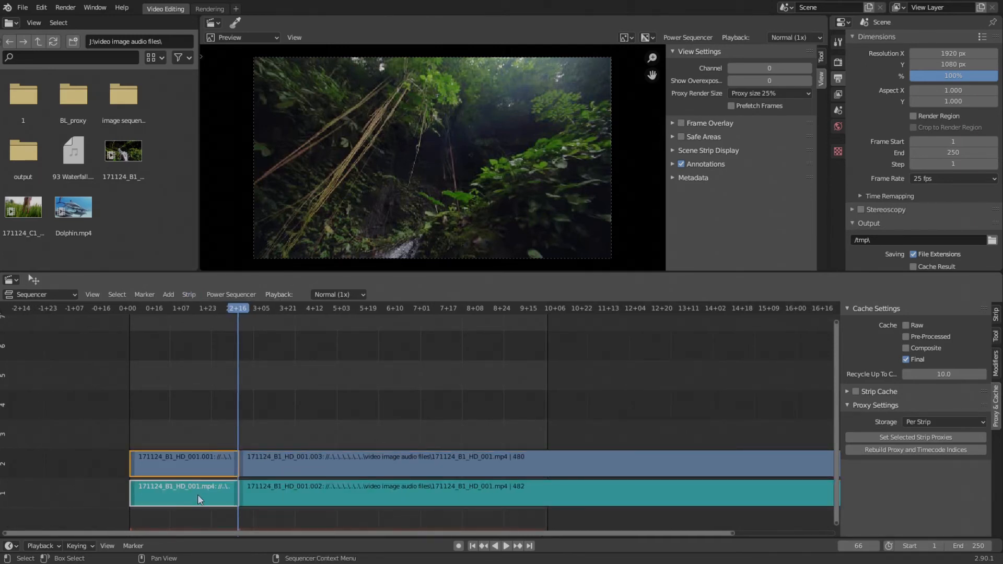
key(g)
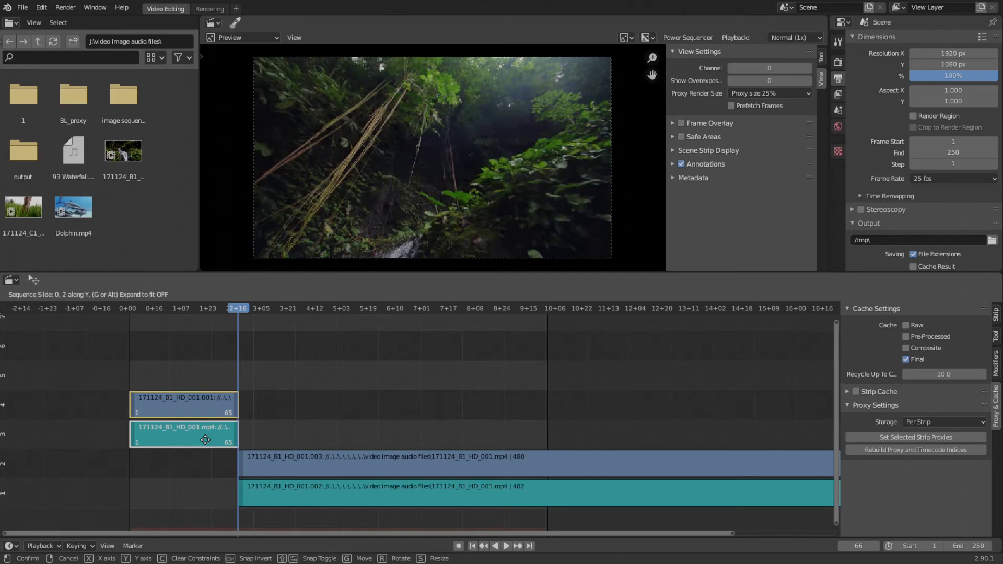
click(205, 440)
scroll(157, 435, up, 3)
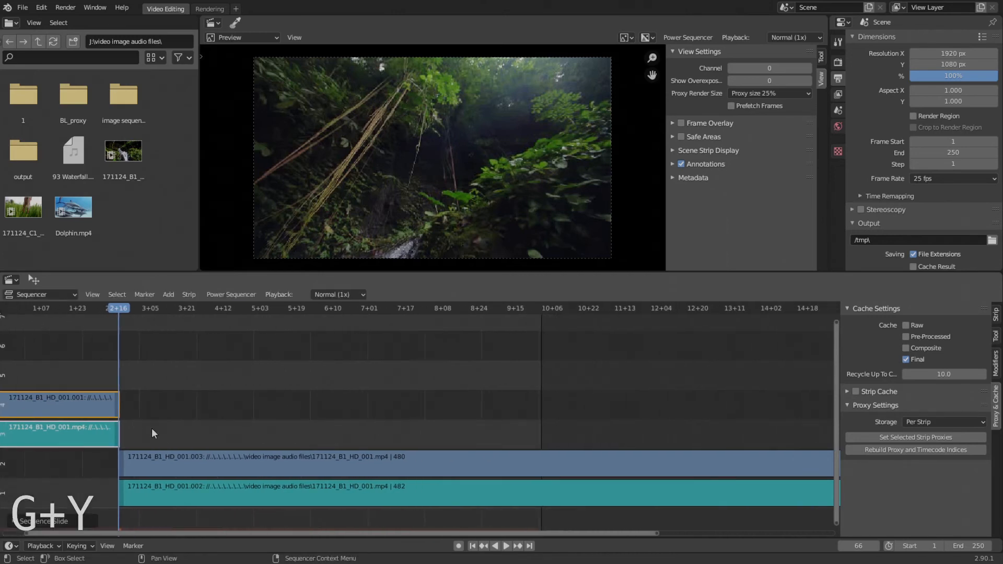
Extend the end of the first video piece on channel 4 to frame 87
middle_drag(153, 434, 264, 423)
scroll(222, 426, up, 4)
scroll(264, 423, up, 4)
middle_drag(184, 428, 336, 422)
scroll(313, 426, down, 2)
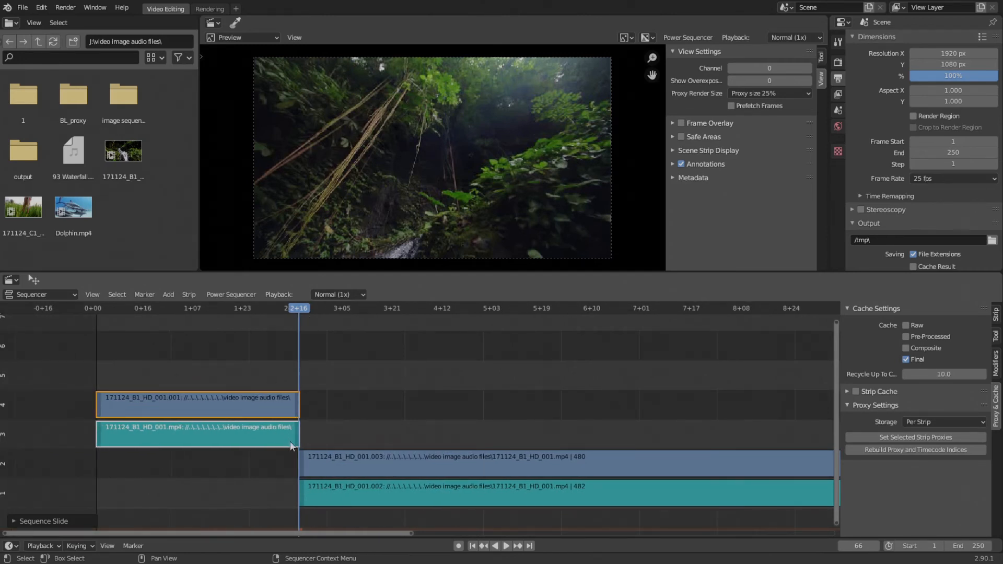
click(298, 410)
scroll(299, 411, up, 3)
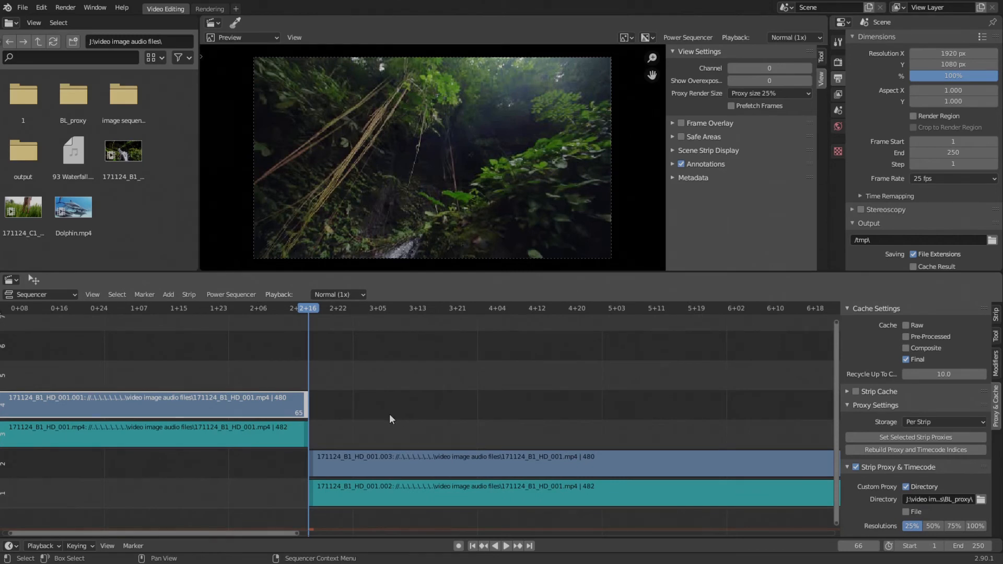
key(g)
click(498, 417)
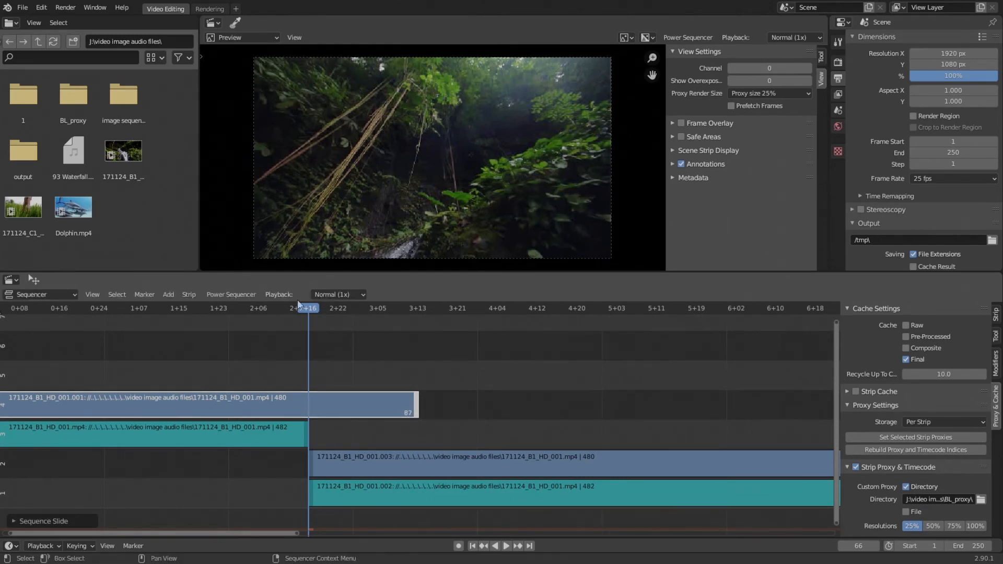
Preview the extended footage past the cut and snap the video piece's end handle back to the playhead at frame 66
key(space)
drag(300, 310, 308, 337)
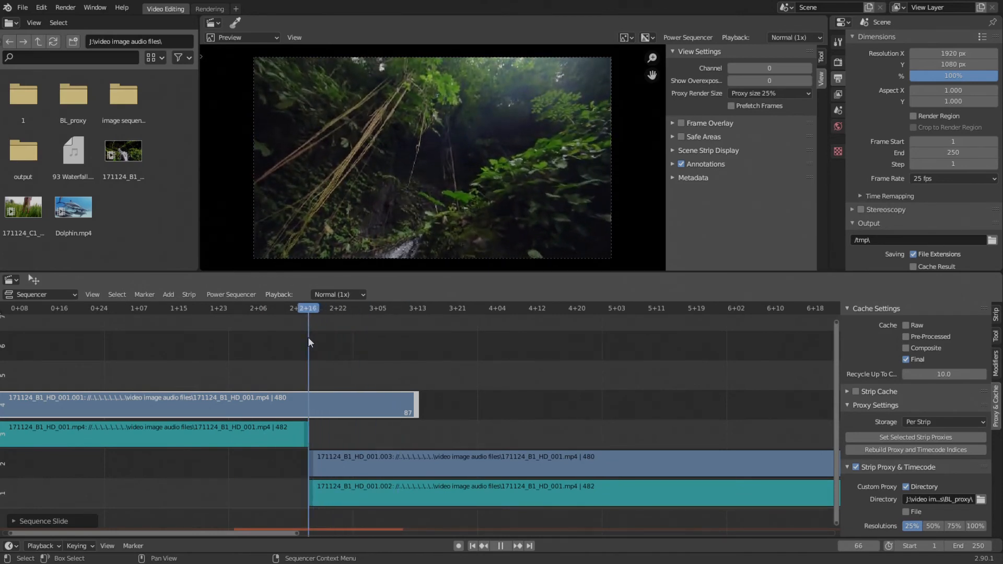
key(space)
key(Home)
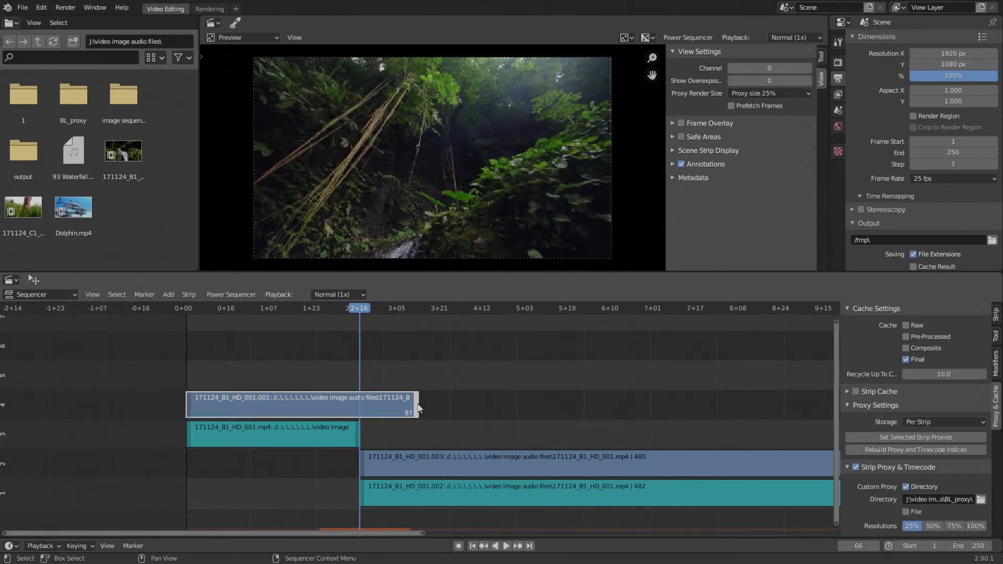
key(shift+s)
ctrl+scroll(371, 462, down, 1)
scroll(359, 482, up, 5)
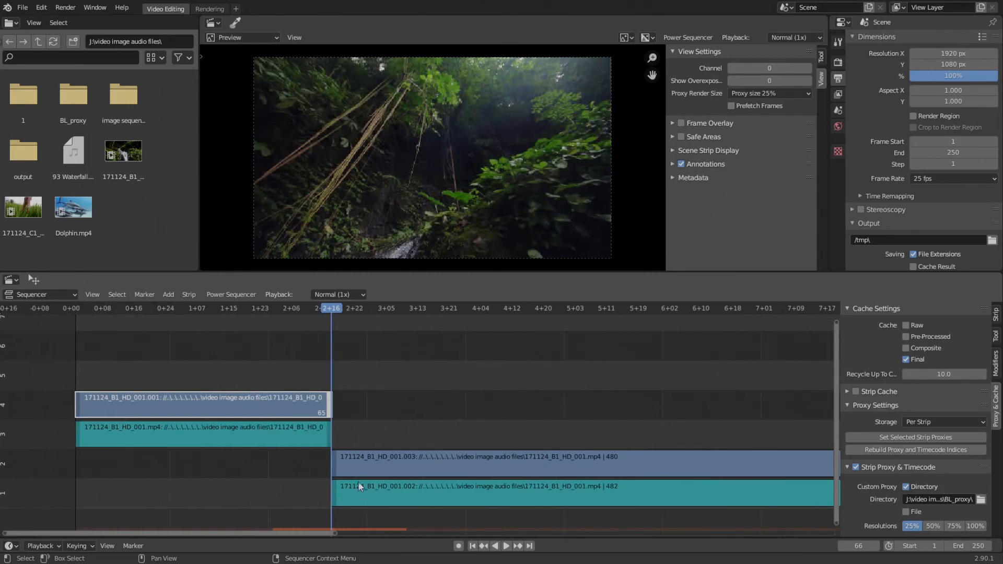
Place the playhead at frame 128 and hard split the remaining video and audio strips on channels 2 and 1 there
ctrl+scroll(387, 449, up, 1)
scroll(396, 440, up, 3)
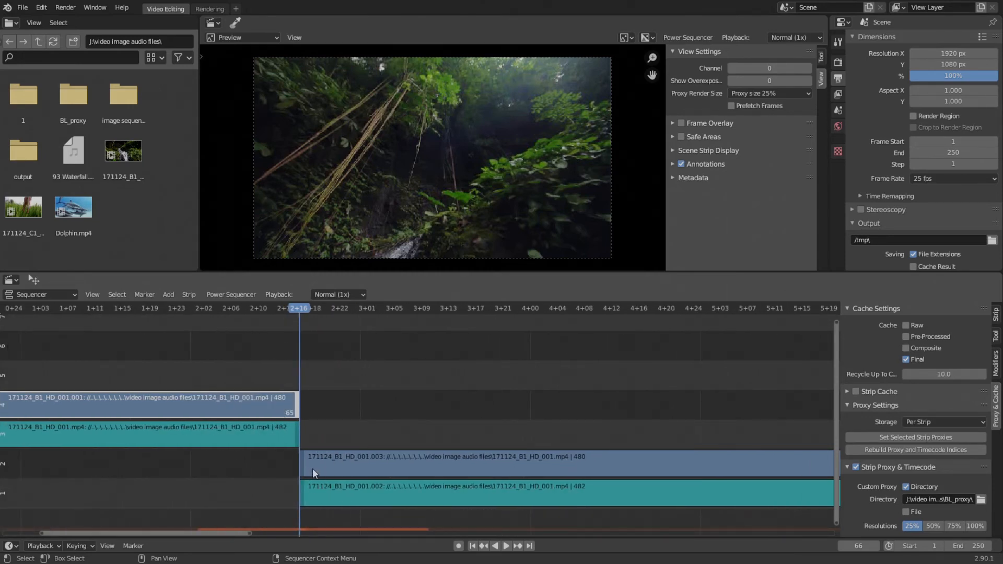
scroll(324, 471, down, 6)
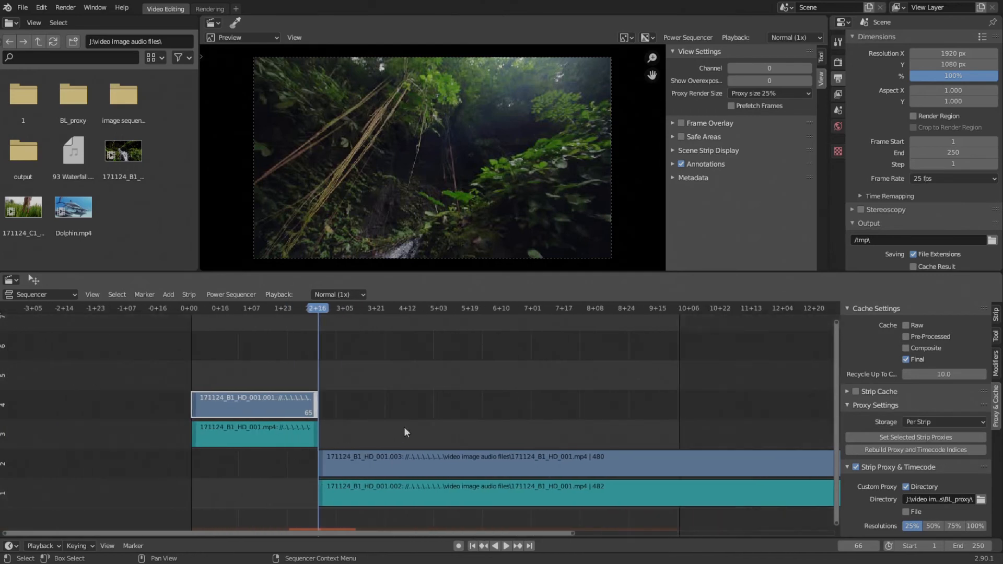
click(440, 312)
click(387, 475)
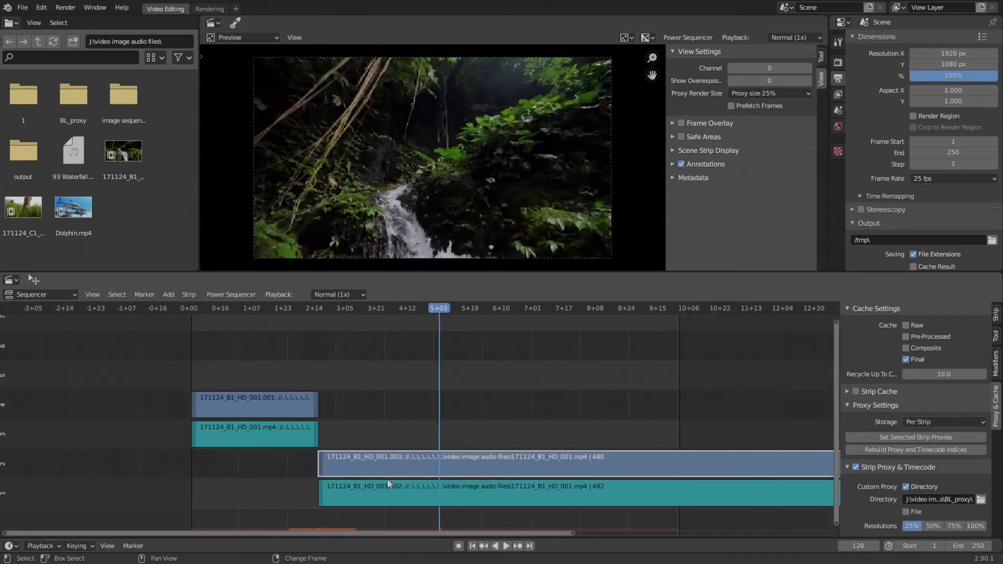
shift+click(388, 481)
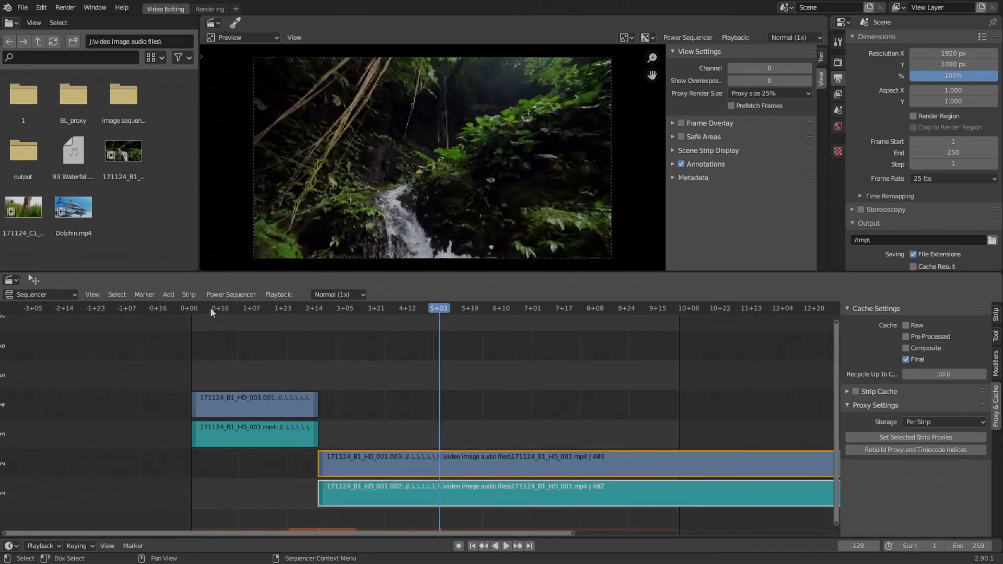
key(shift+k)
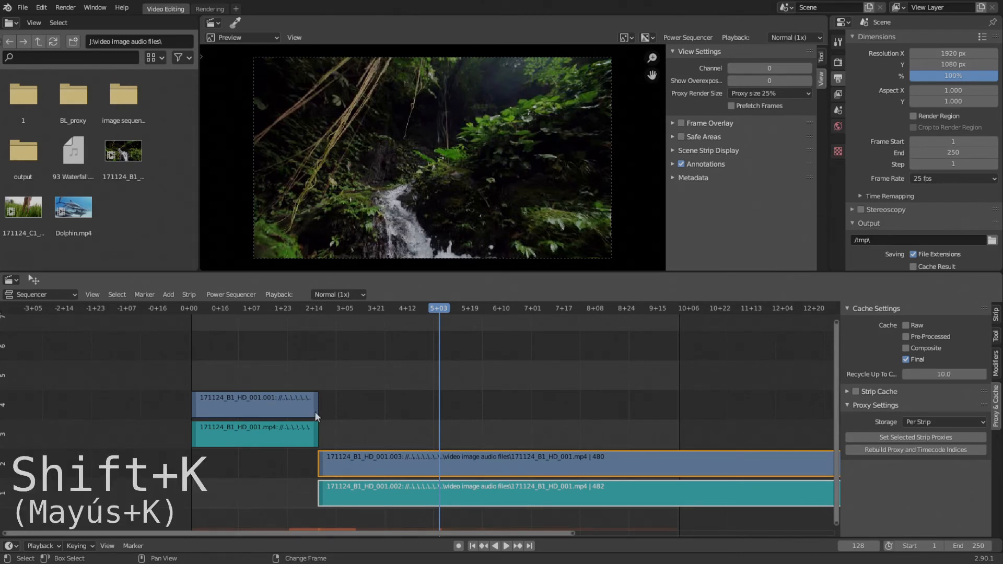
key(shift+k)
Select the middle video and audio pieces and move them straight up to channels 6 and 5
click(384, 485)
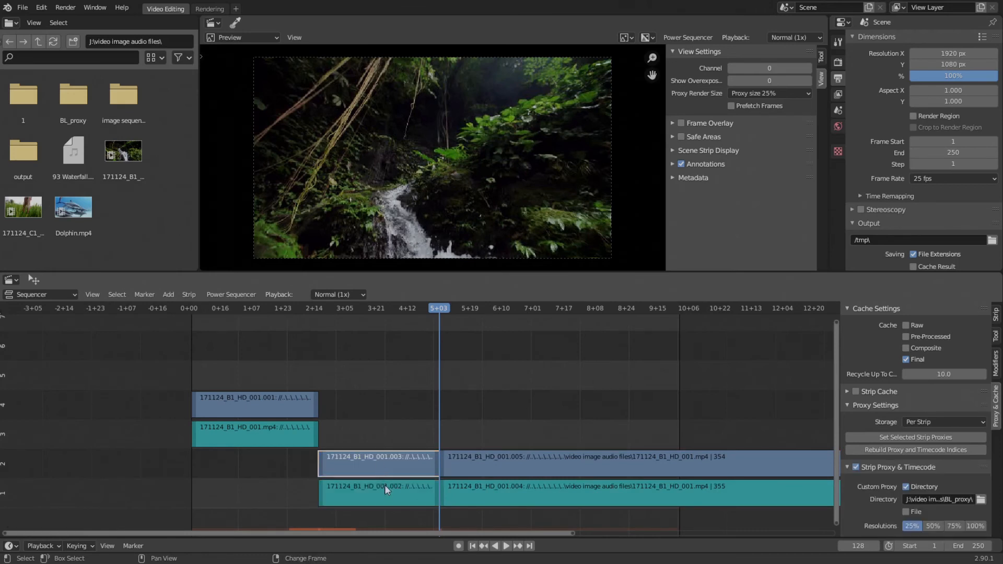
shift+click(384, 487)
drag(379, 479, 388, 370)
scroll(391, 380, up, 5)
middle_drag(391, 382, 330, 404)
scroll(319, 399, up, 1)
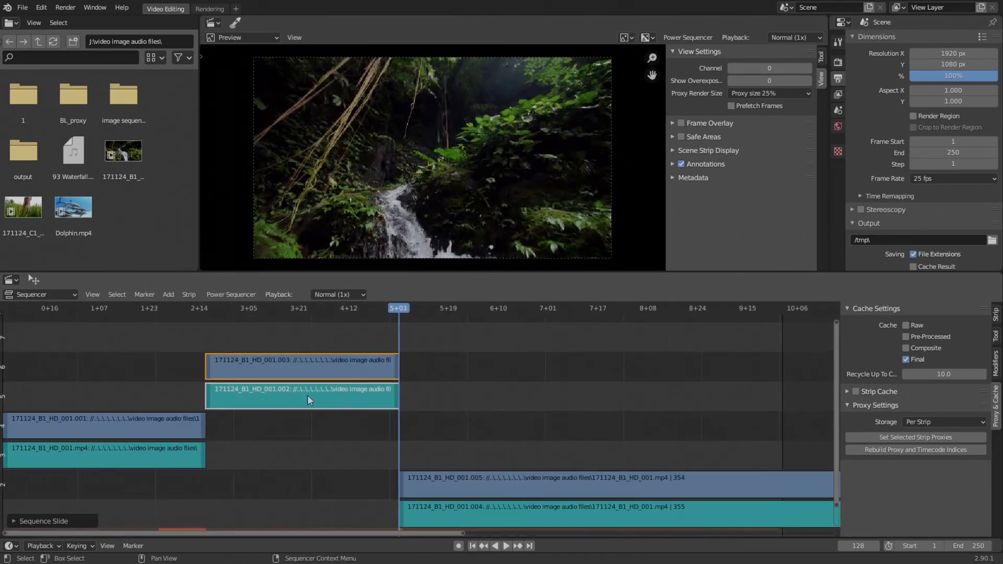
Extend the end of the hard-split video piece on channel 6 about 35 frames past the cut at frame 128
click(395, 365)
key(g)
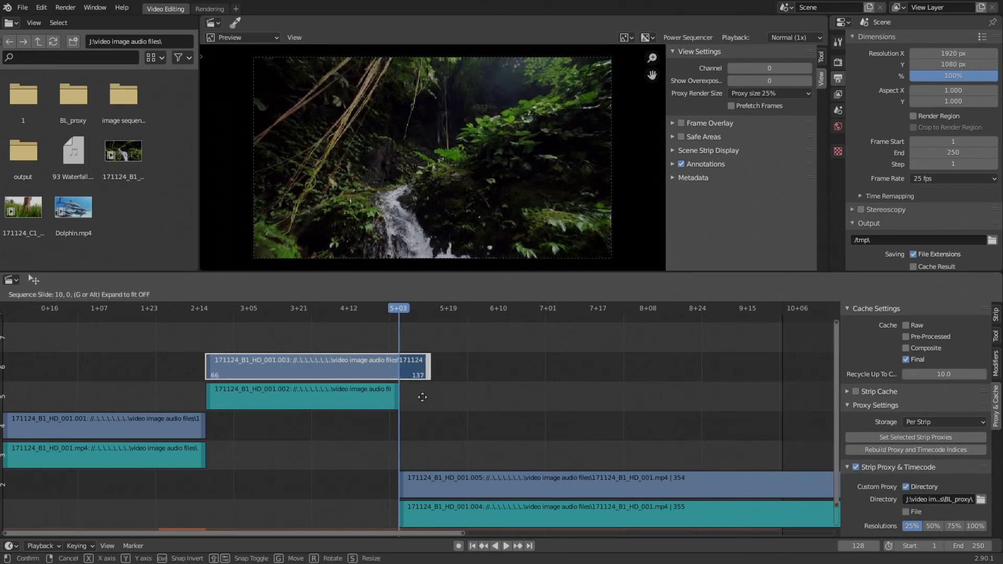
click(501, 399)
Delete the leftover video and audio pieces that follow the cut at frame 128
scroll(492, 408, down, 5)
middle_drag(424, 408, 348, 412)
scroll(347, 414, up, 5)
click(371, 490)
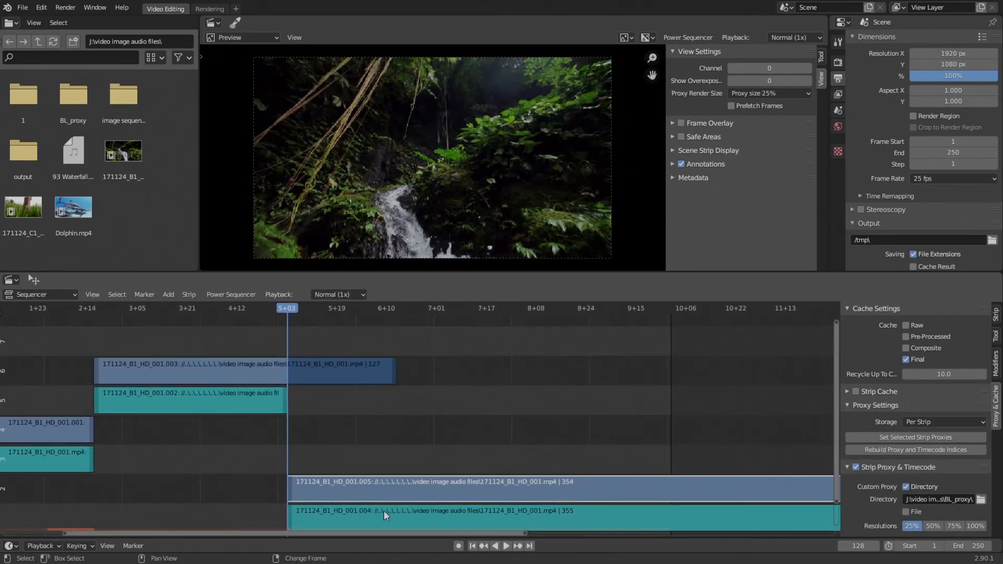
shift+click(384, 510)
key(Delete)
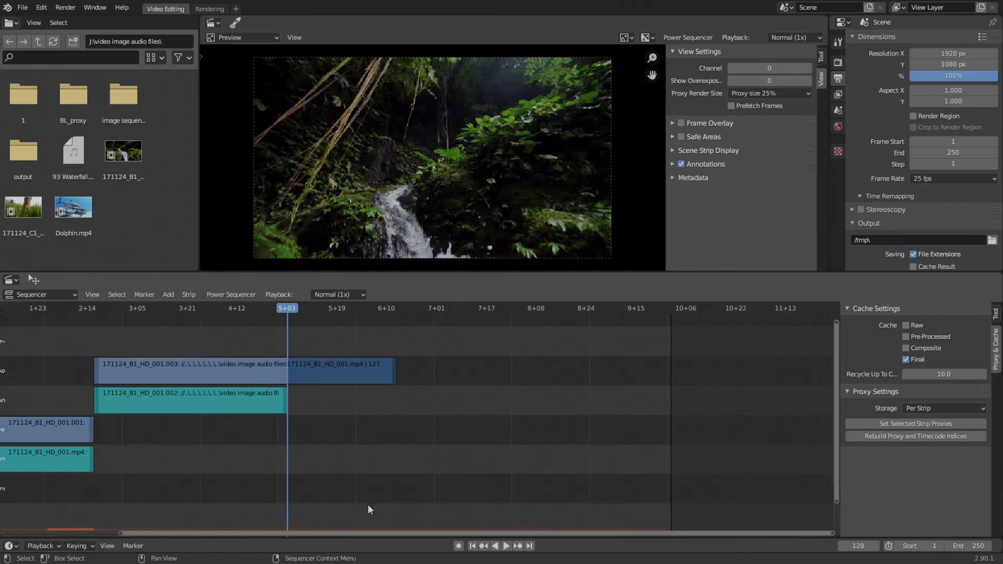
Select the video and audio pieces on channels 6 and 5 and slide both 36 frames later along the time axis
middle_drag(323, 473, 359, 466)
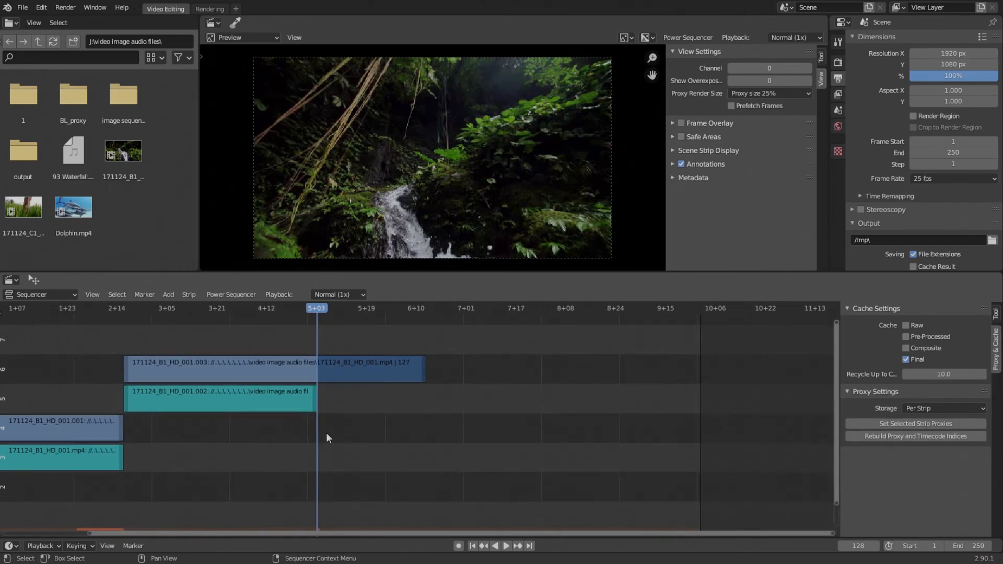
middle_drag(156, 450, 268, 428)
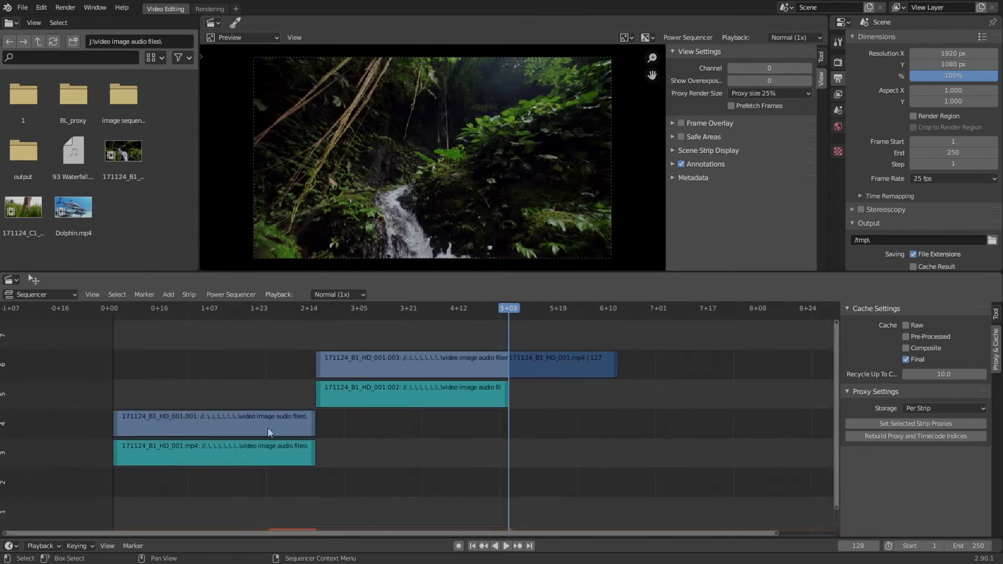
middle_drag(396, 383, 365, 365)
click(378, 373)
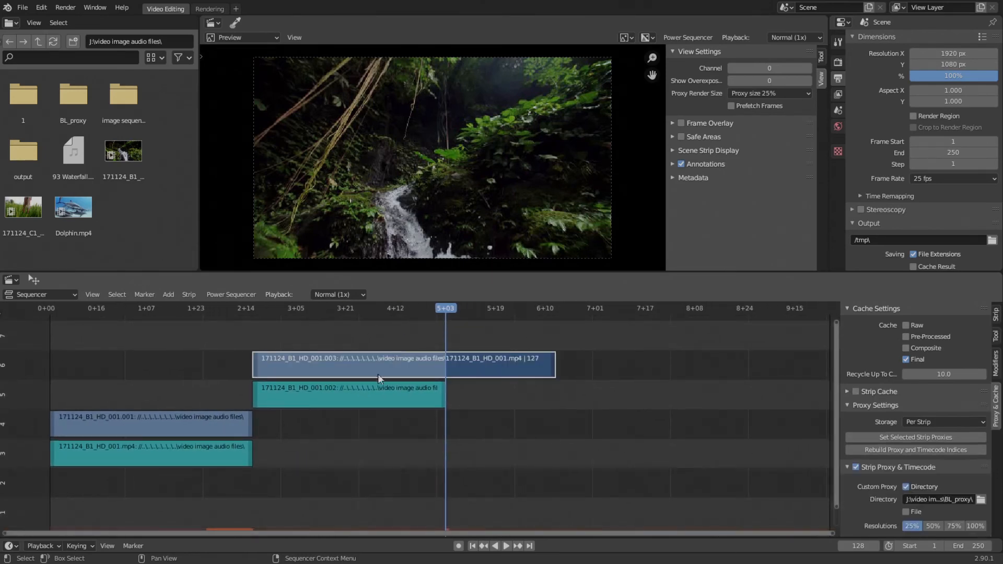
shift+click(367, 387)
key(g)
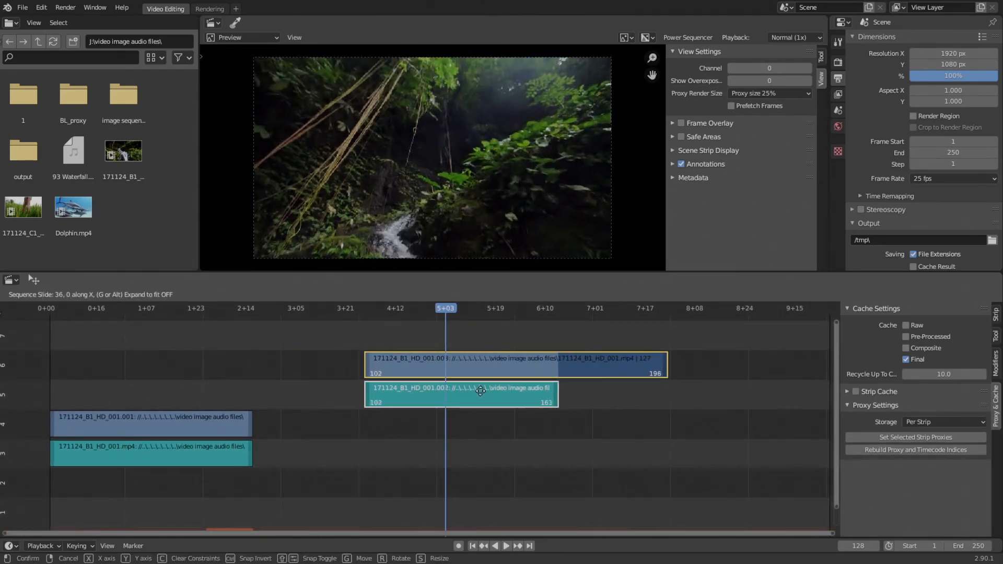
click(480, 390)
Extend the end of the first video piece on channel 4 to frame 89 and play it back from around frame 59
click(246, 424)
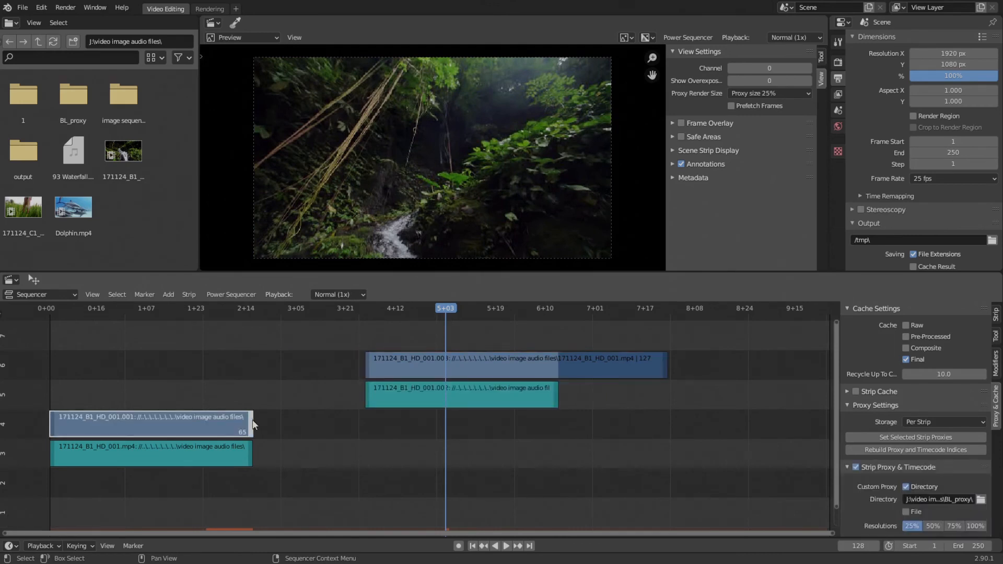
drag(254, 425, 329, 425)
click(229, 309)
key(space)
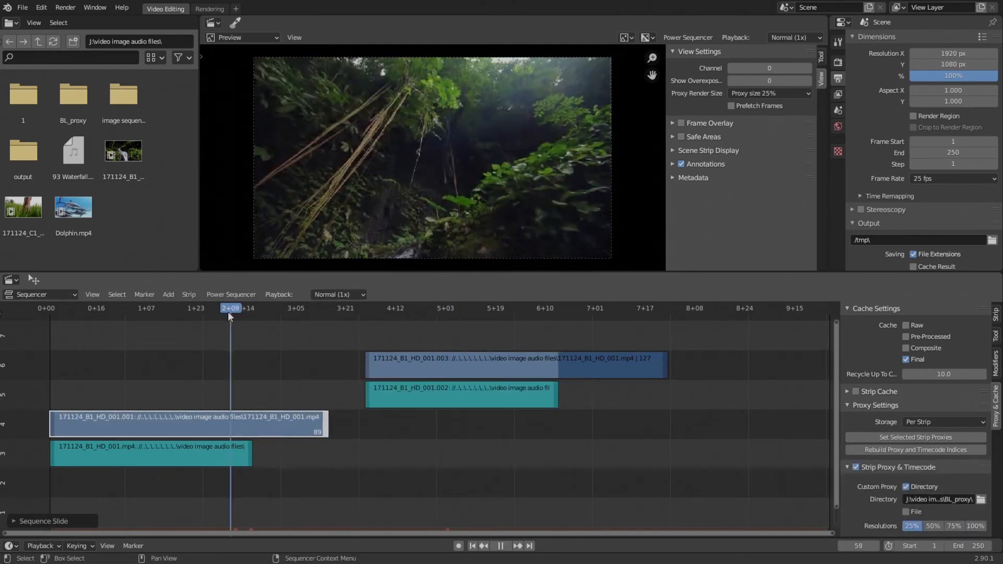
key(space)
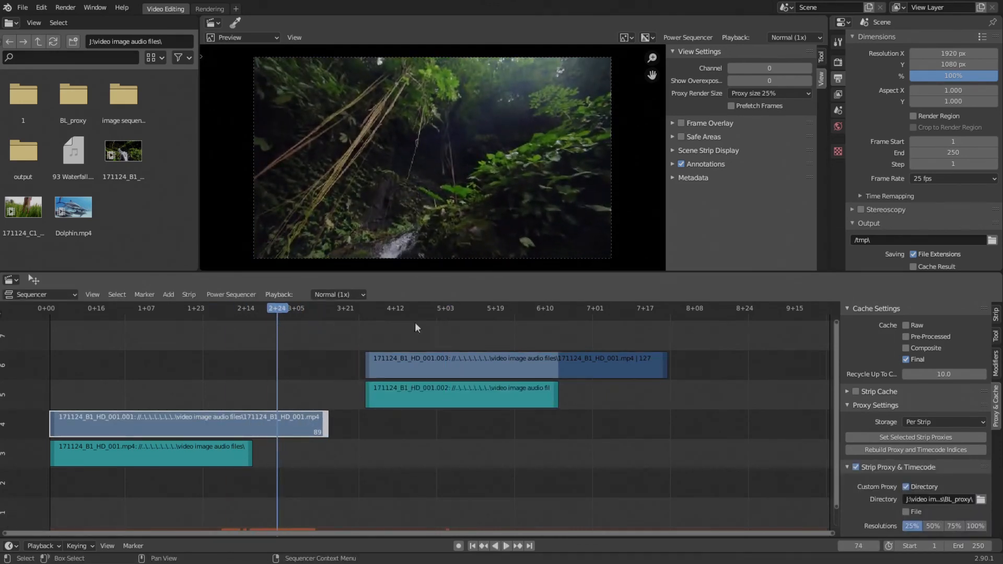
Preview the hard-split video where its audio ends and split the video strip on channel 6 at frame 164
click(554, 312)
middle_drag(554, 319, 415, 330)
scroll(412, 323, up, 4)
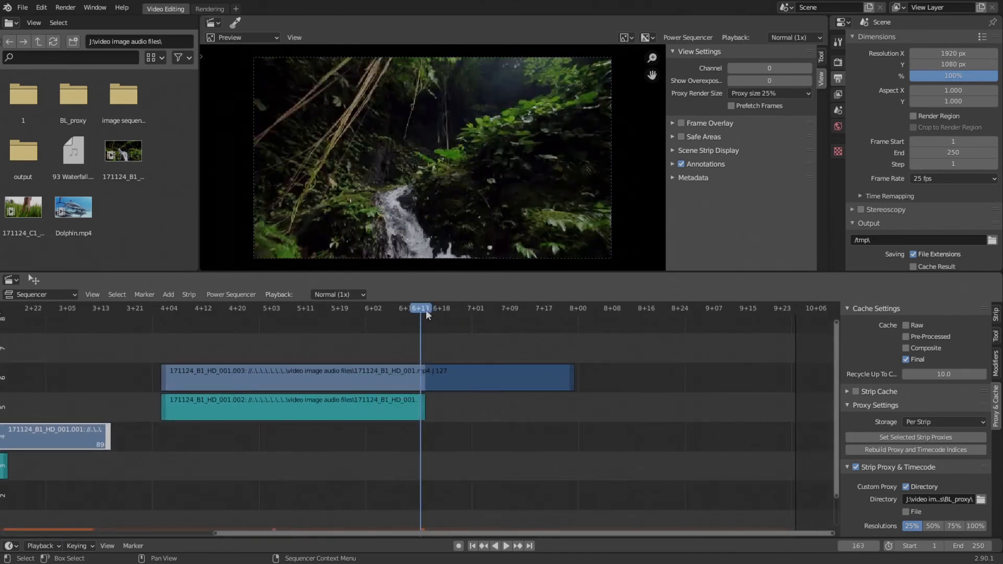
key(space)
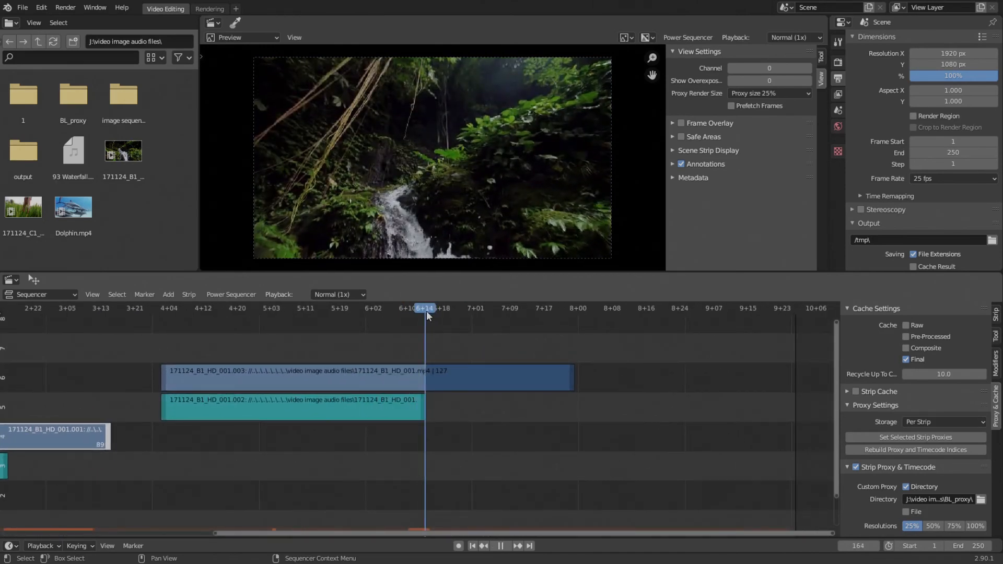
mouse_move(427, 312)
mouse_down()
mouse_move(558, 312)
mouse_move(425, 319)
mouse_up()
key(space)
click(447, 374)
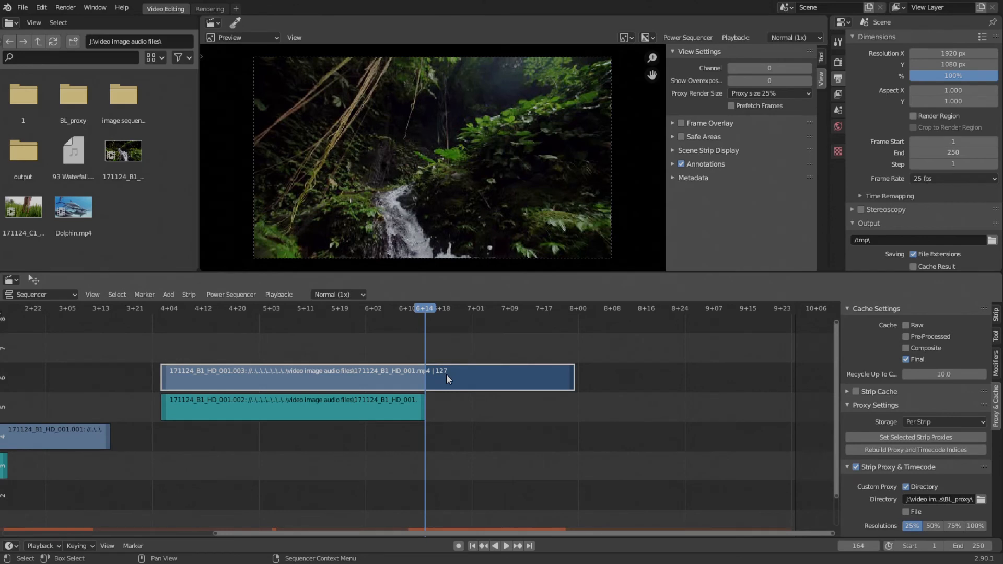
key(k)
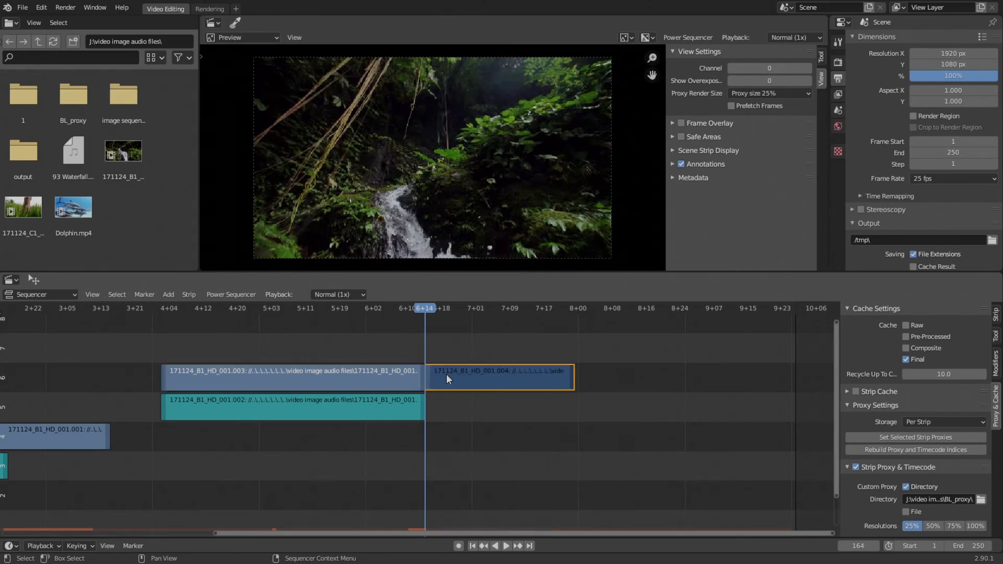
Slide the split-off video piece about 12 frames later and scrub through its first frames
key(g)
click(497, 377)
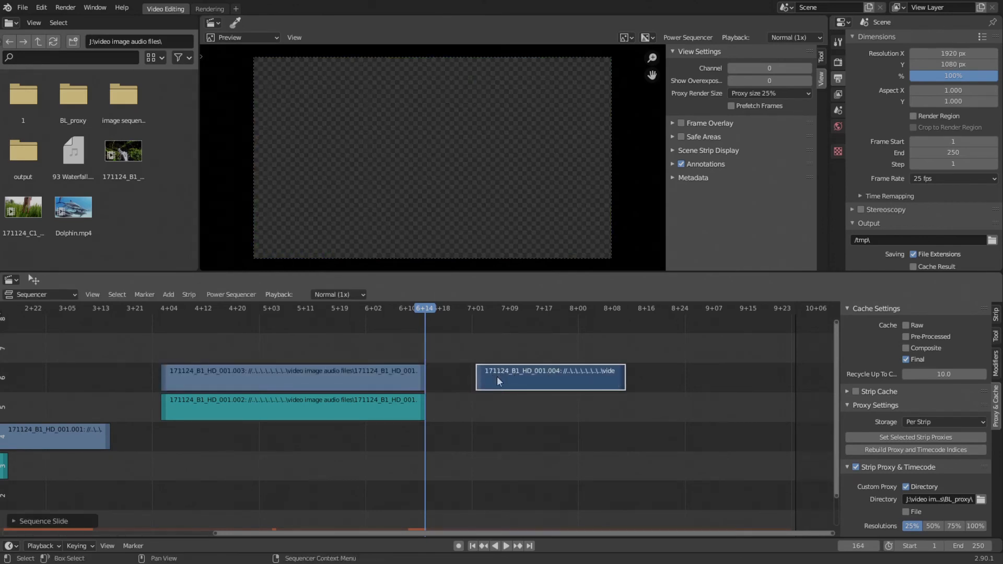
click(485, 311)
key(space)
drag(485, 309, 511, 325)
key(space)
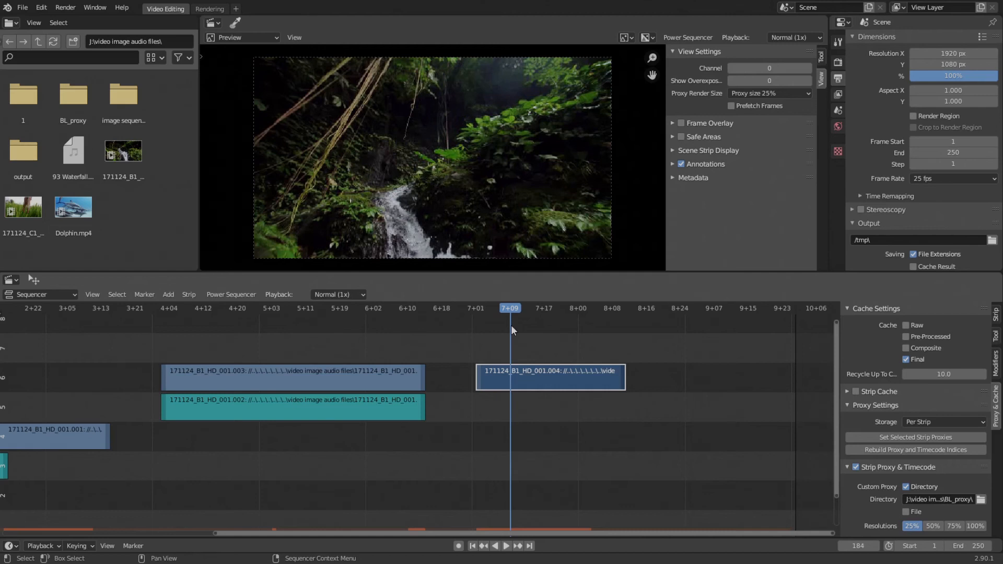
Slide the split-off piece back against the end of the other channel 6 video and scrub across their junction
drag(554, 376, 481, 380)
scroll(484, 384, down, 2)
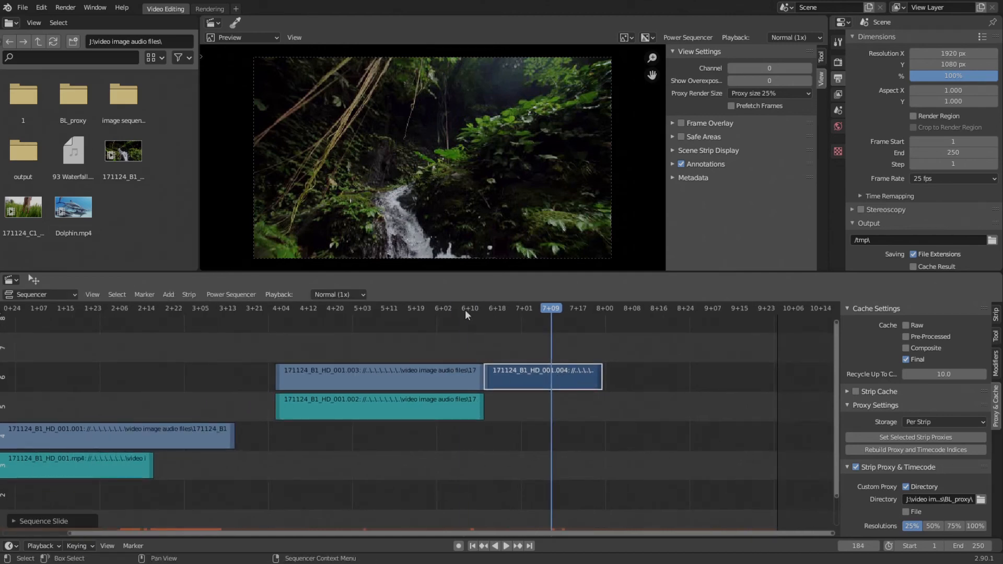
drag(466, 314, 488, 346)
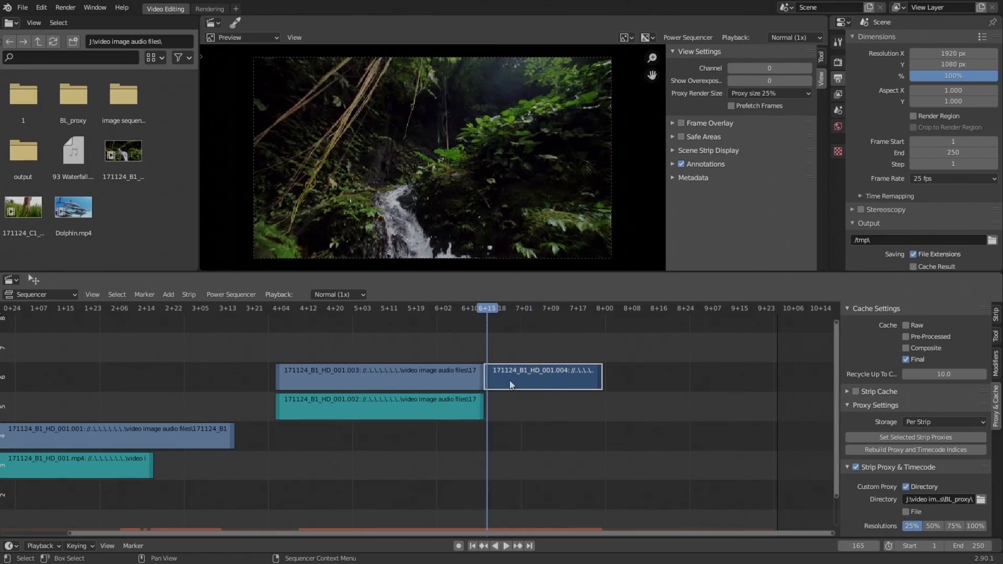
Compare the footage in the extended end of the soft-split video with that in the hard-split piece after frame 164
middle_drag(510, 385, 342, 382)
key(Home)
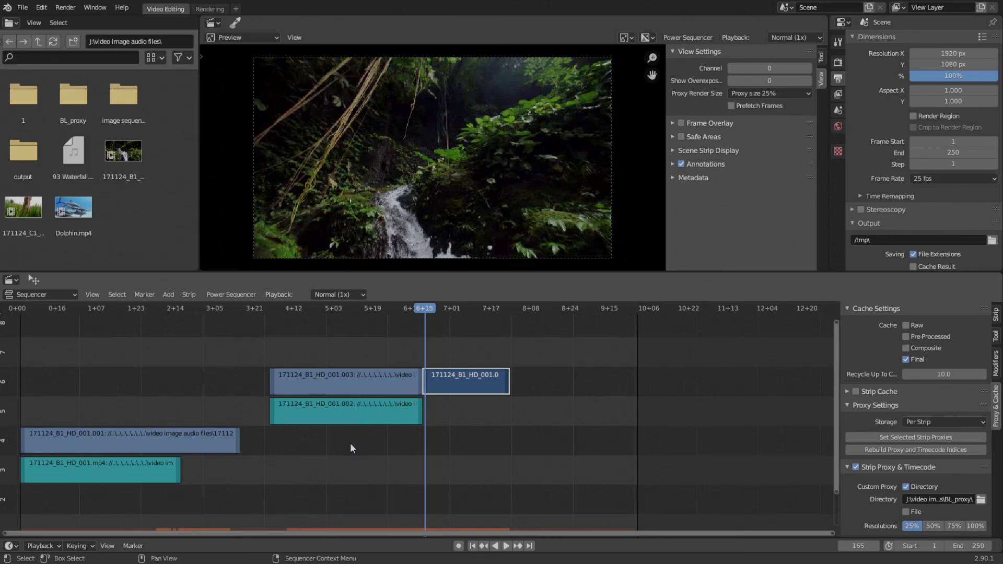
scroll(350, 443, up, 3)
middle_drag(301, 438, 443, 418)
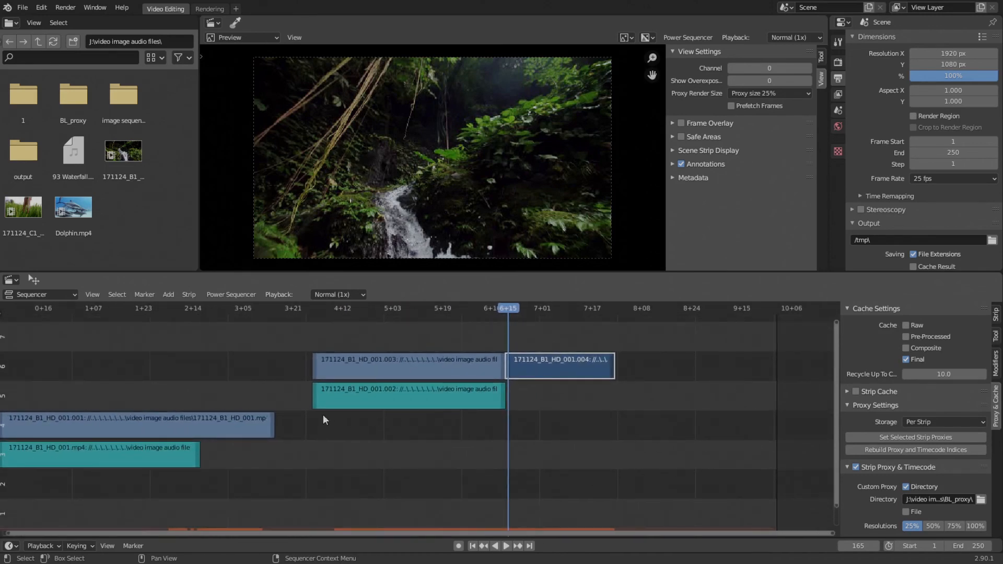
click(198, 308)
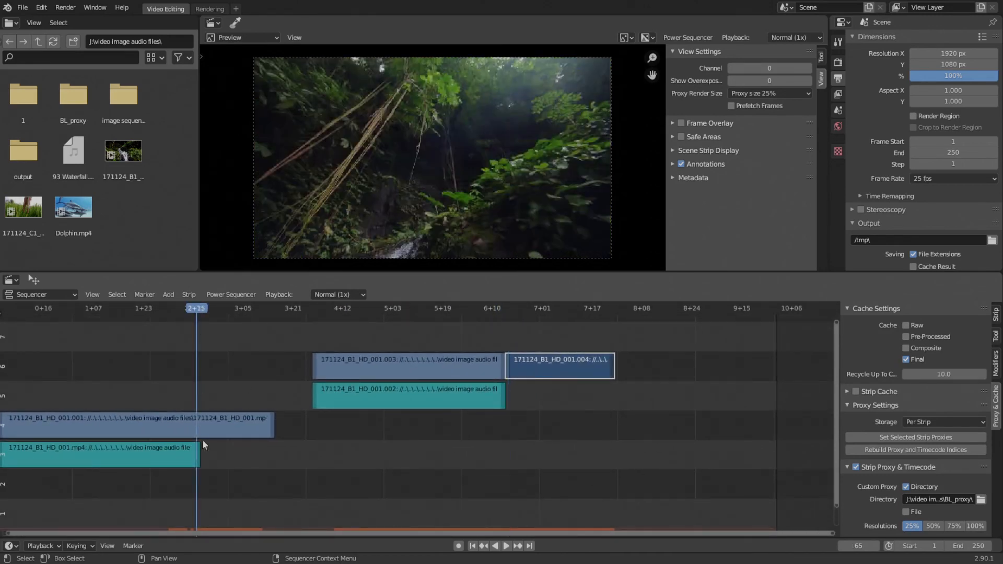
drag(195, 313, 227, 312)
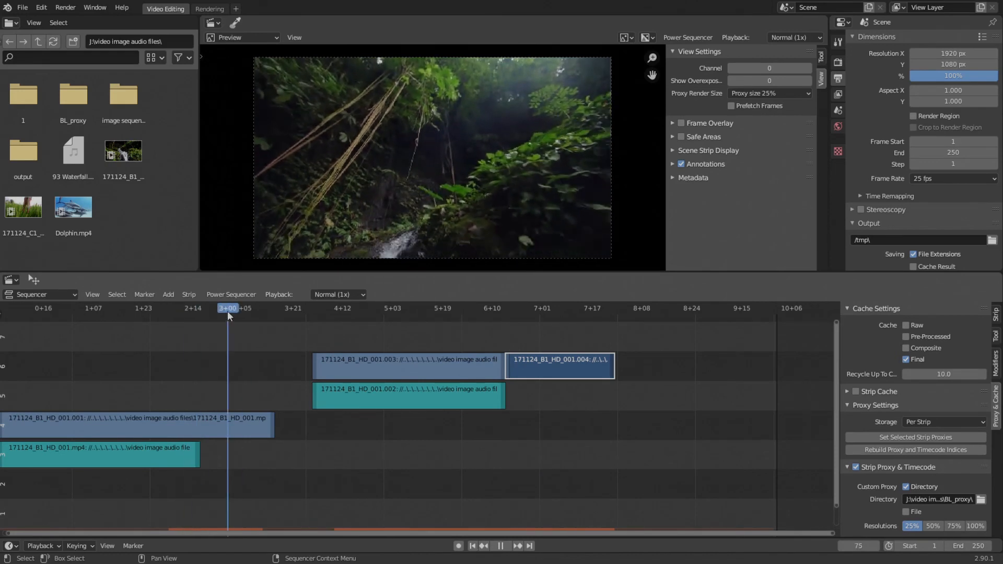
drag(544, 316, 507, 324)
scroll(395, 443, down, 6)
middle_drag(395, 444, 322, 434)
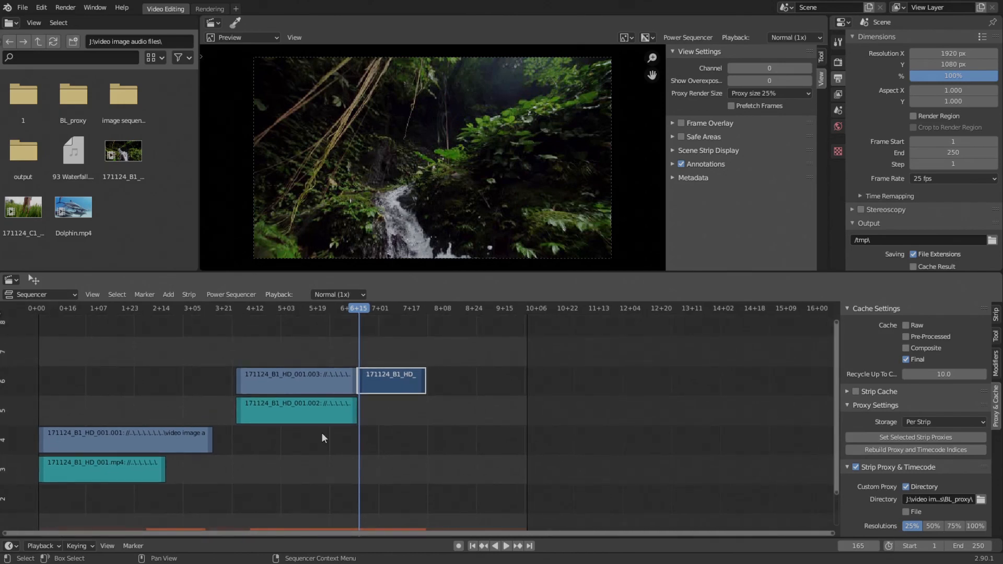